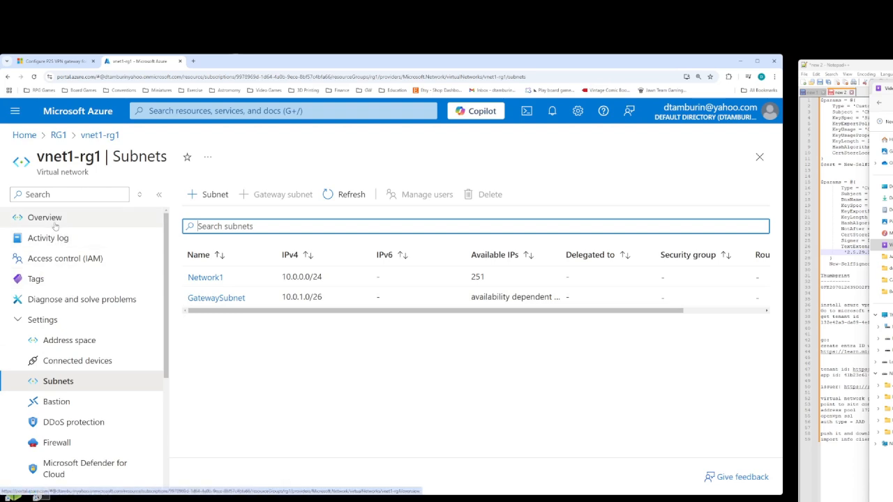
Step: Check the Azure location of the vnet1-rg1 virtual network in its overview
{"action": "left_click", "coordinate": [63, 218]}
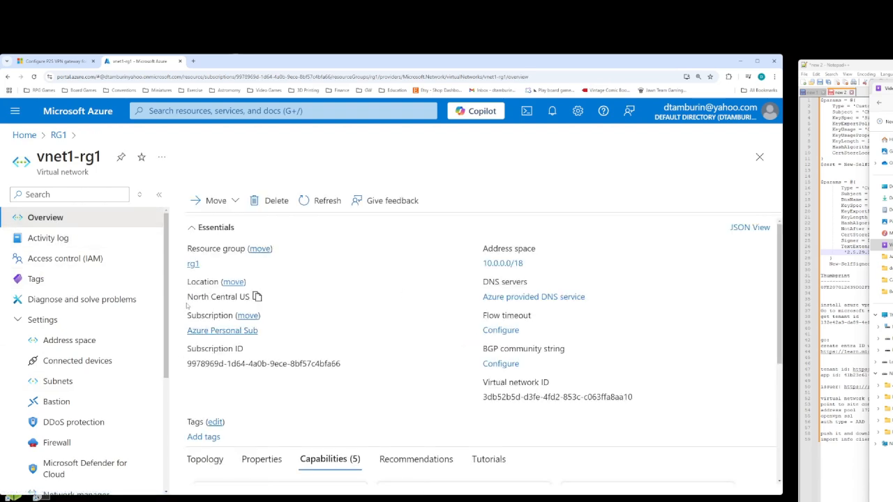
{"action": "left_click_drag", "start_coordinate": [188, 297], "coordinate": [259, 296]}
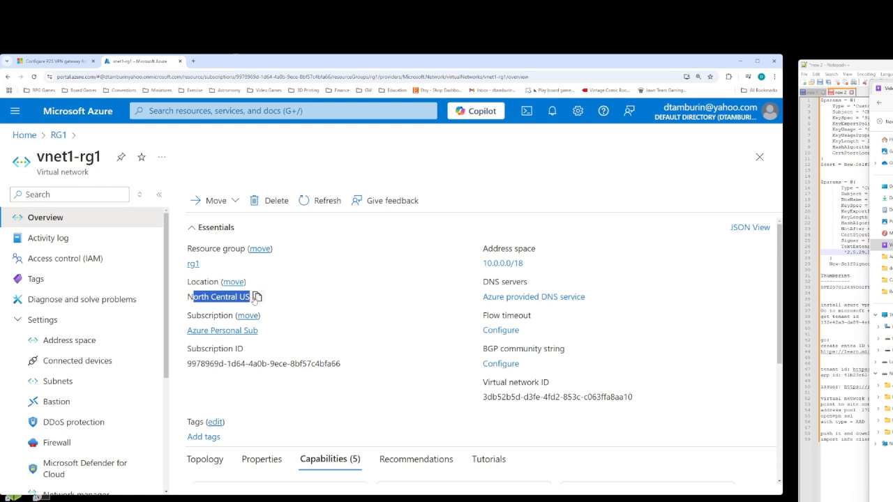
{"action": "left_click", "coordinate": [398, 249]}
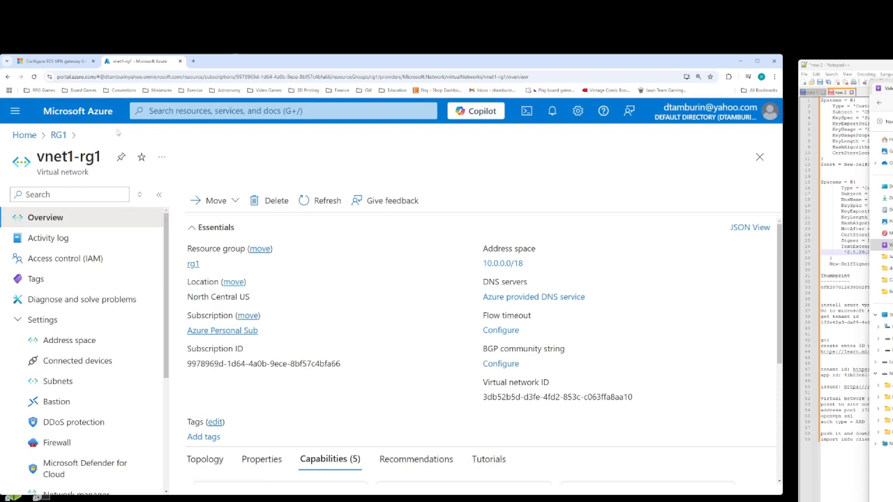
Step: Start creating a new virtual network gateway and name it vng-vnet1-rg1
{"action": "left_click", "coordinate": [190, 112]}
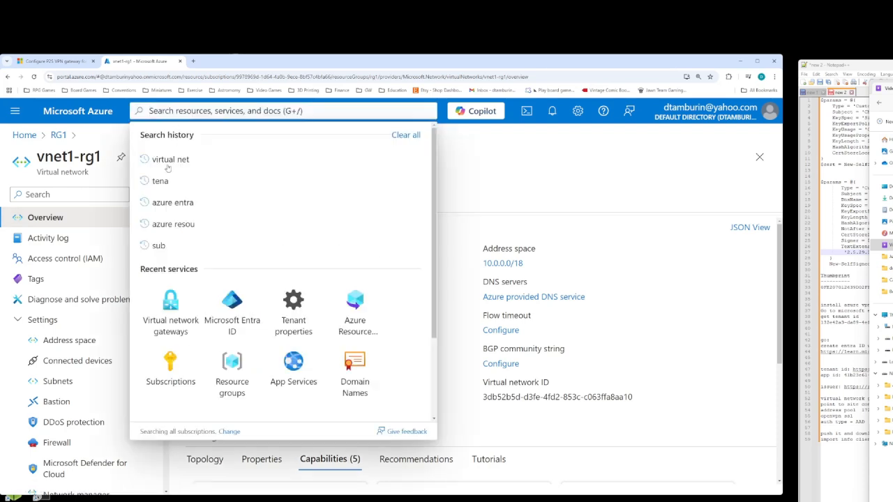
{"action": "left_click", "coordinate": [168, 323]}
{"action": "left_click", "coordinate": [45, 197]}
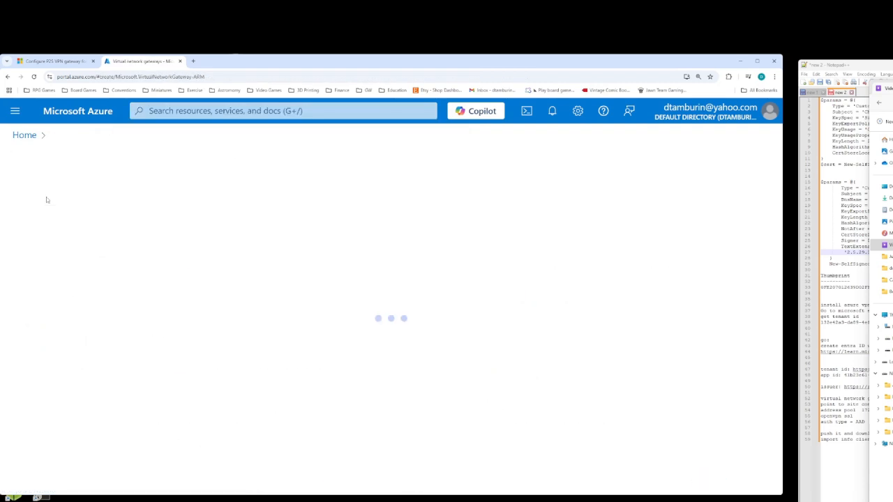
{"action": "left_click", "coordinate": [219, 388]}
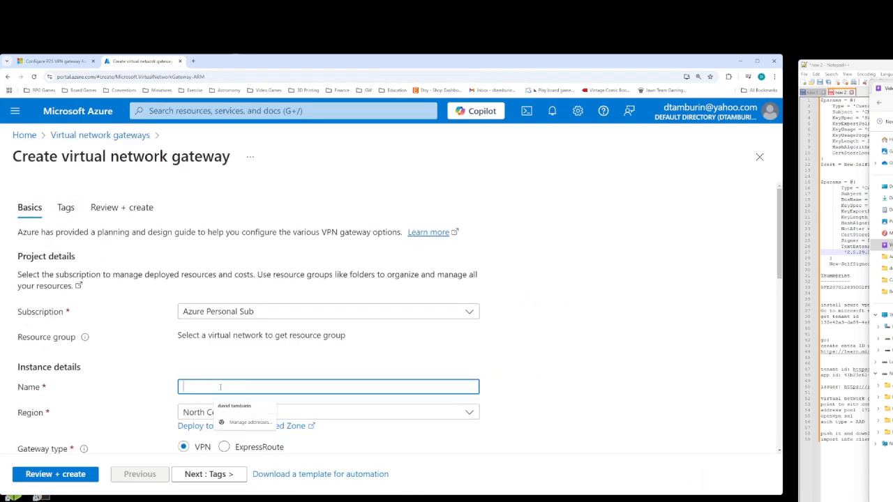
{"action": "type", "text": "v"}
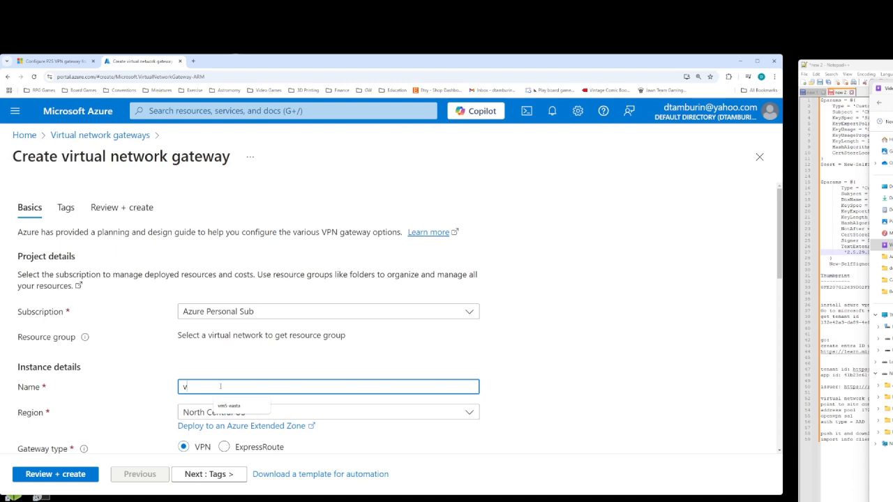
{"action": "type", "text": "ng-v"}
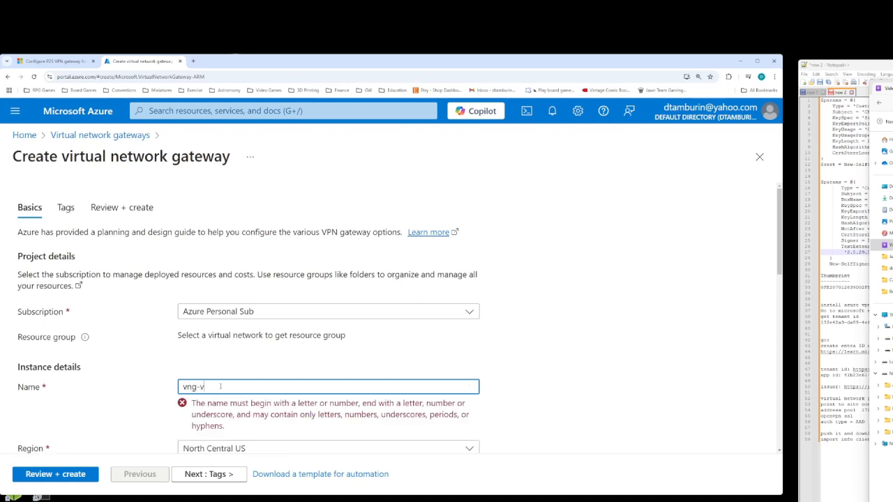
{"action": "type", "text": "net1-rg1"}
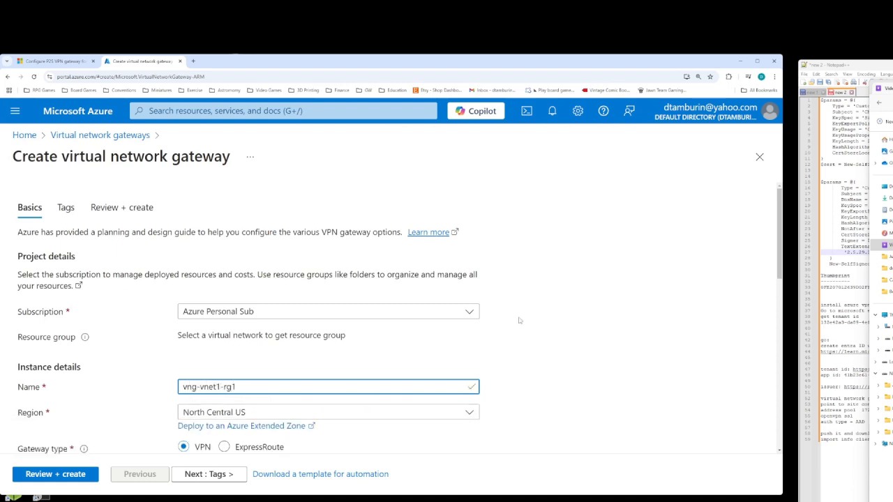
{"action": "left_click", "coordinate": [556, 311]}
Step: Set the gateway's SKU to VpnGw1 and assign it to the vnet1-rg1 virtual network
{"action": "scroll", "coordinate": [223, 412], "scroll_direction": "down", "scroll_amount": 4}
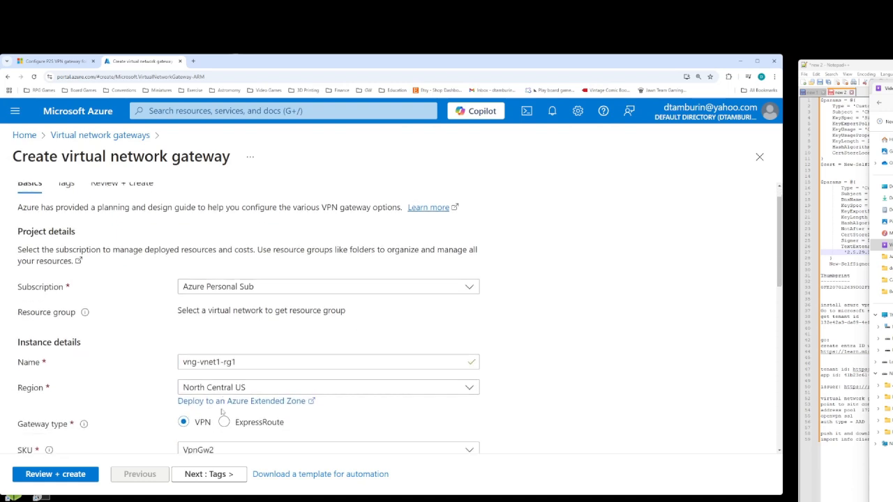
{"action": "left_click", "coordinate": [187, 220]}
{"action": "left_click", "coordinate": [198, 237]}
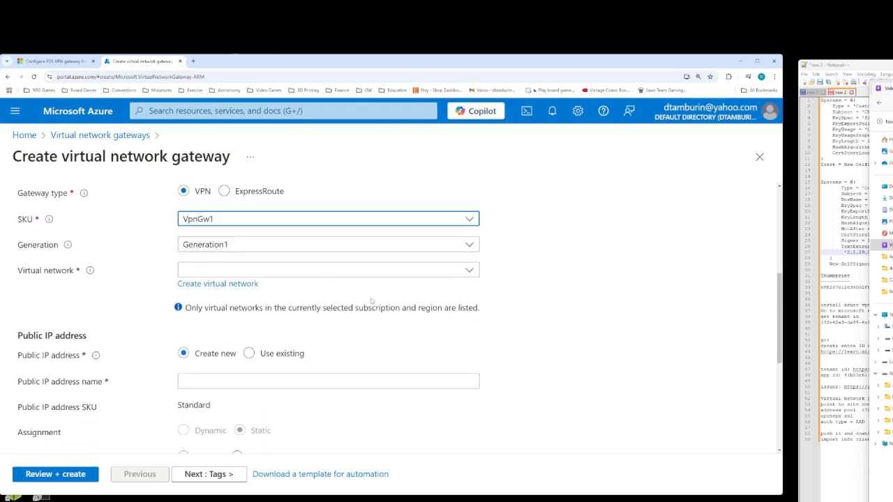
{"action": "left_click", "coordinate": [235, 272]}
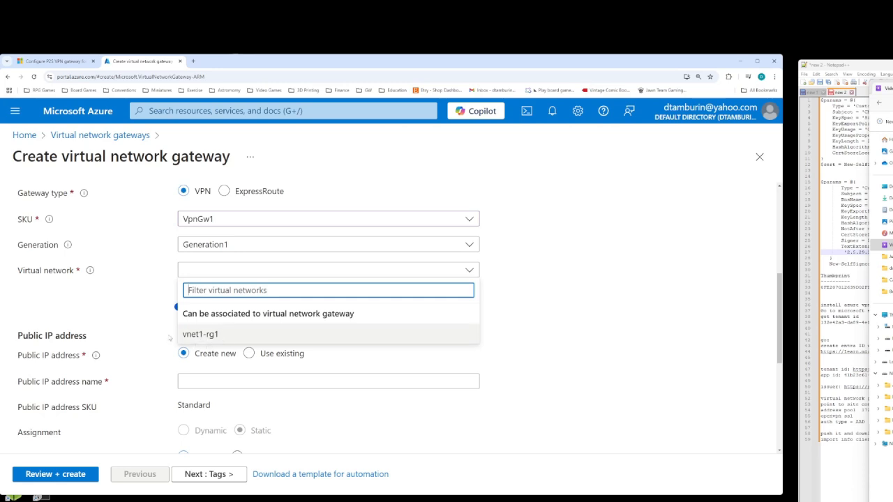
{"action": "left_click", "coordinate": [211, 335]}
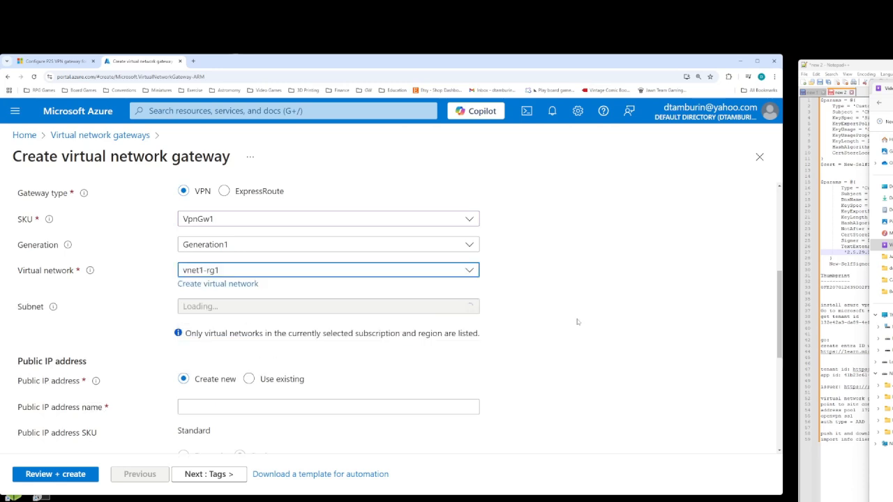
{"action": "scroll", "coordinate": [572, 321], "scroll_direction": "down", "scroll_amount": 2}
{"action": "scroll", "coordinate": [316, 316], "scroll_direction": "up", "scroll_amount": 1}
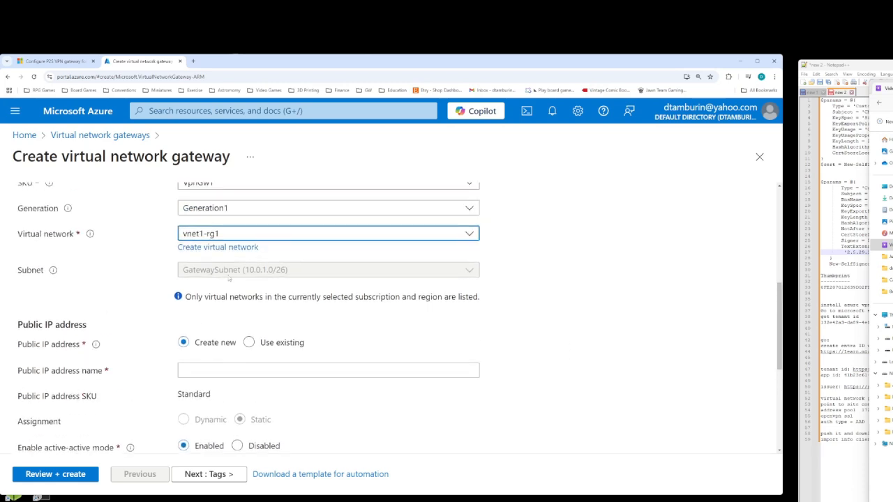
Step: Disable active-active mode for the gateway and name its new public IP address pip-vng1
{"action": "scroll", "coordinate": [488, 319], "scroll_direction": "down", "scroll_amount": 1}
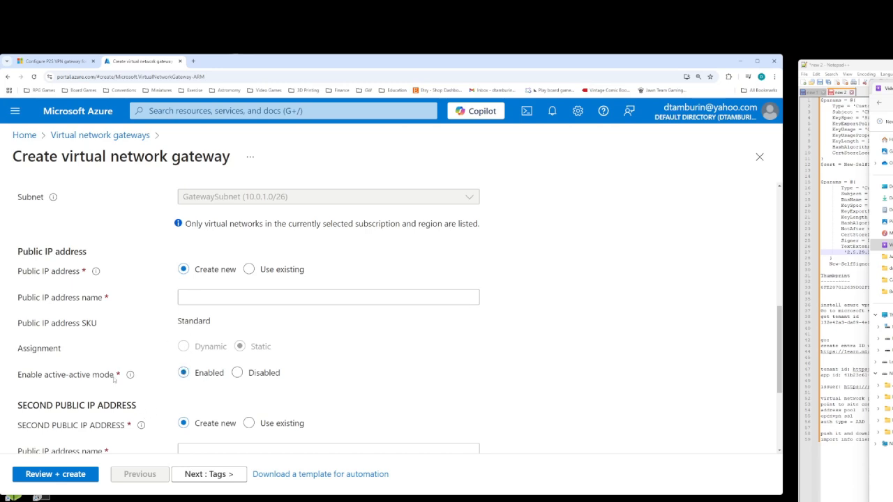
{"action": "left_click", "coordinate": [238, 373]}
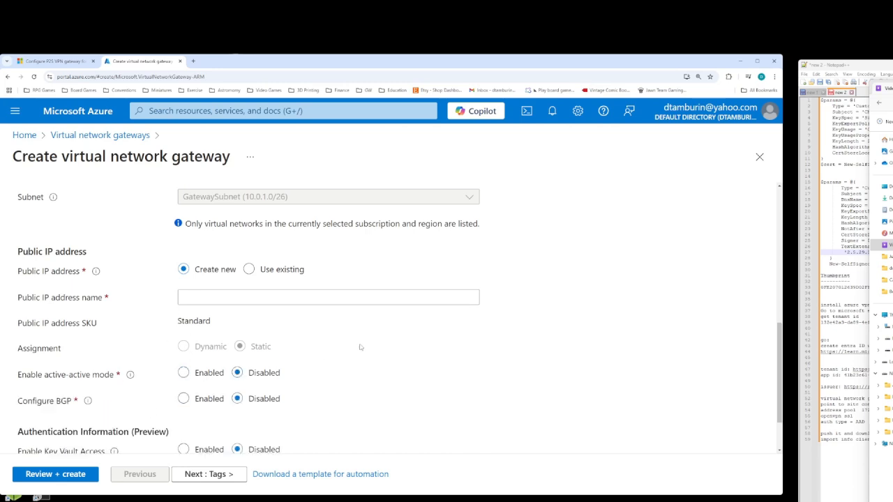
{"action": "left_click", "coordinate": [229, 298]}
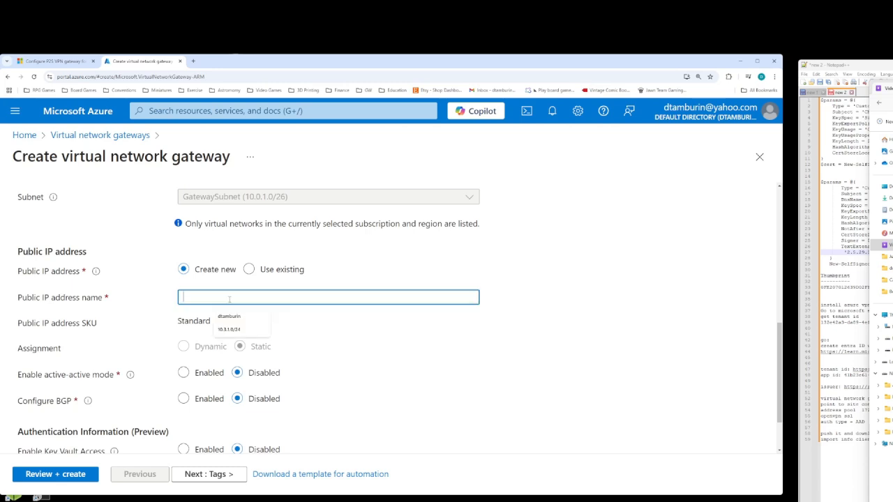
{"action": "type", "text": "pip-"}
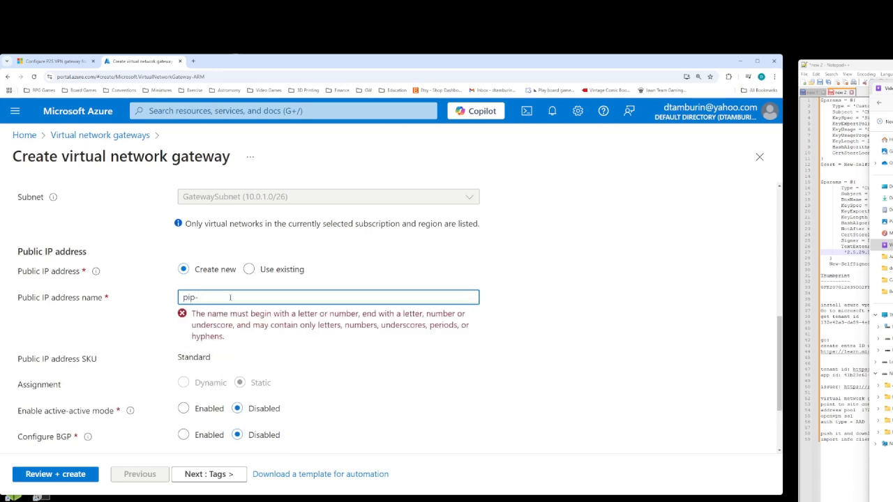
{"action": "type", "text": "vng1"}
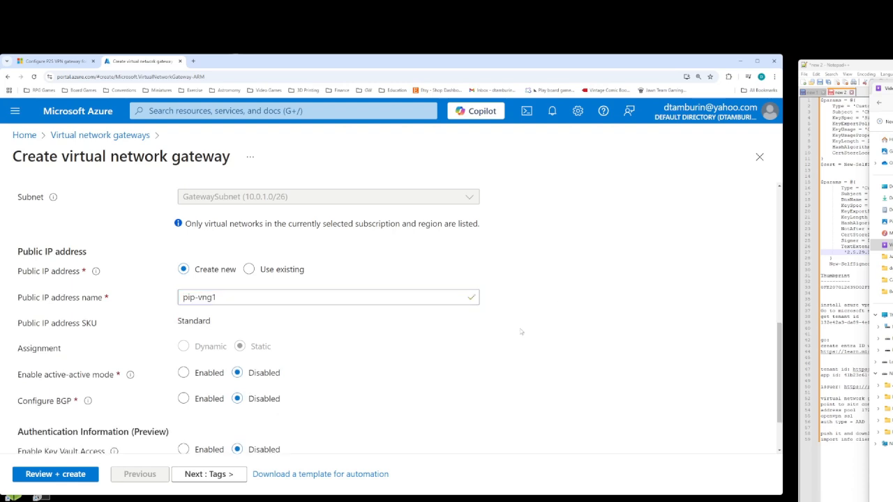
Step: Leave the gateway's tags empty and proceed to the final review of its configuration
{"action": "scroll", "coordinate": [225, 346], "scroll_direction": "down", "scroll_amount": 1}
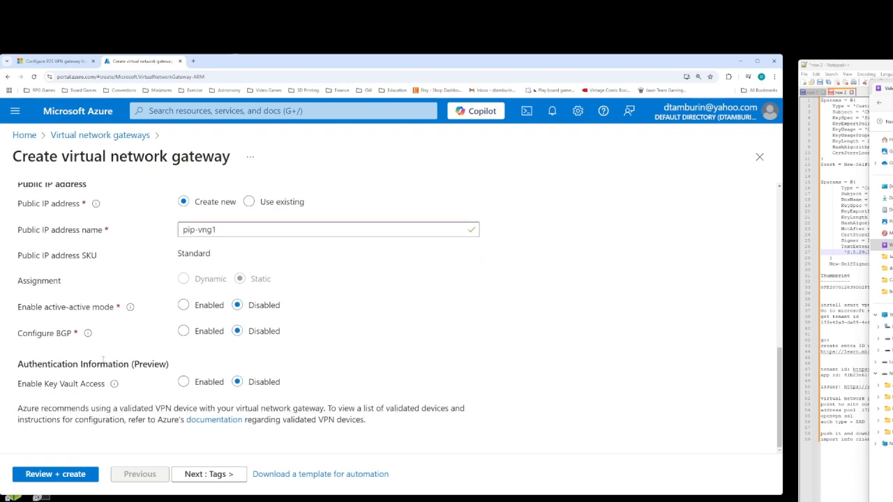
{"action": "left_click", "coordinate": [198, 476]}
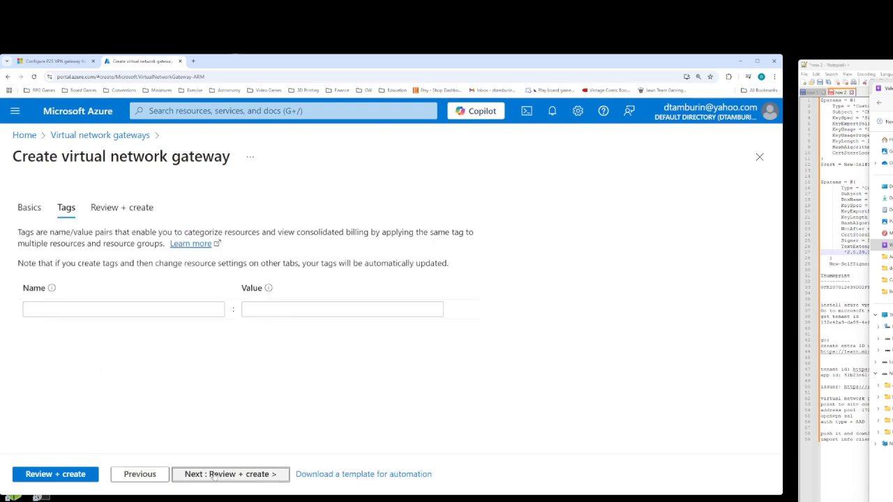
{"action": "left_click", "coordinate": [215, 477]}
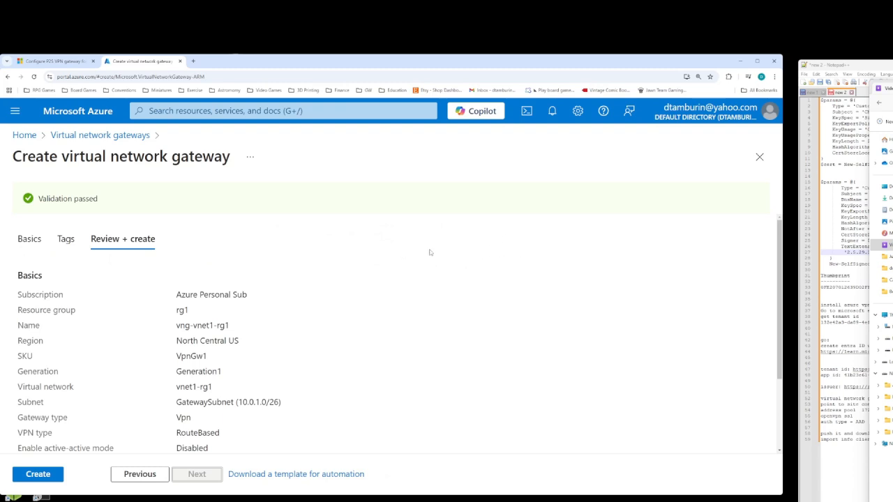
{"action": "left_click", "coordinate": [222, 111]}
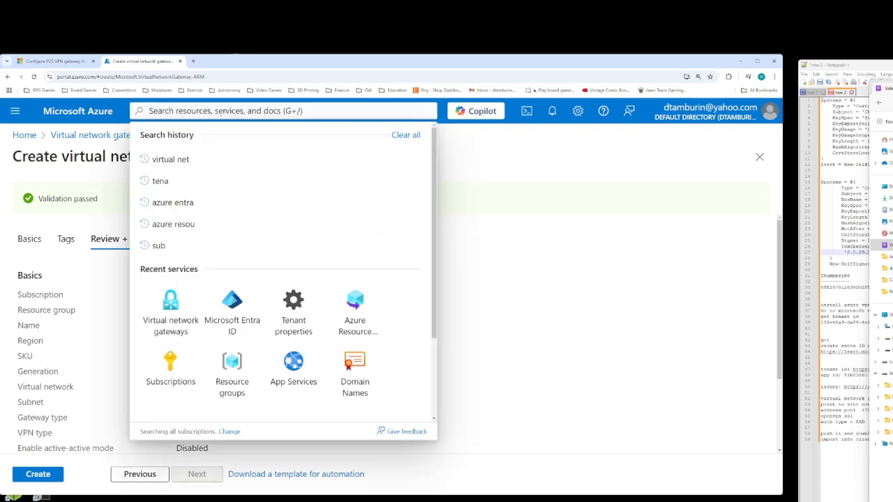
{"action": "left_click", "coordinate": [236, 306]}
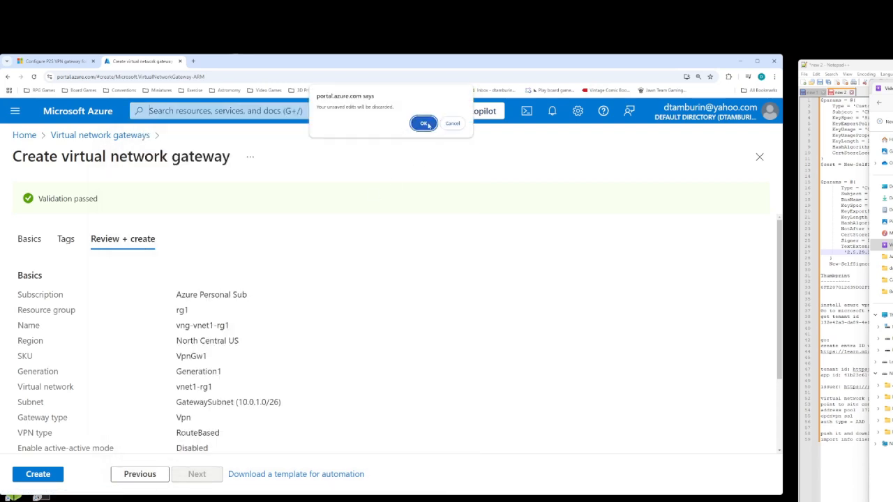
{"action": "left_click", "coordinate": [455, 124]}
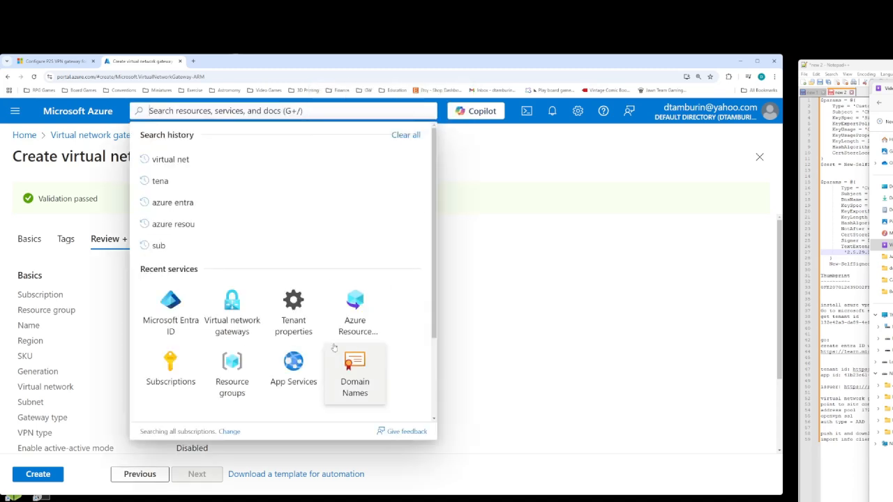
{"action": "left_click", "coordinate": [553, 311]}
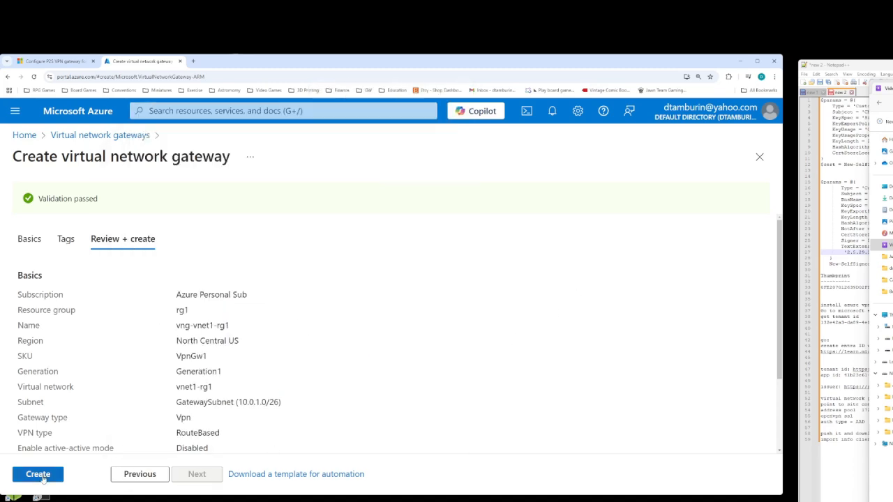
Step: Create the virtual network gateway with the reviewed configuration
{"action": "left_click", "coordinate": [42, 478]}
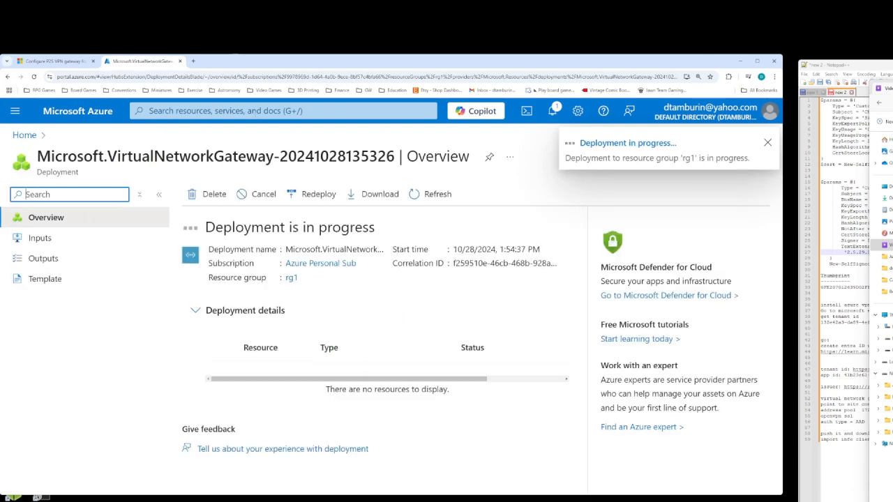
Step: Open the profile of the second listed user in Microsoft Entra ID
{"action": "left_click", "coordinate": [279, 111]}
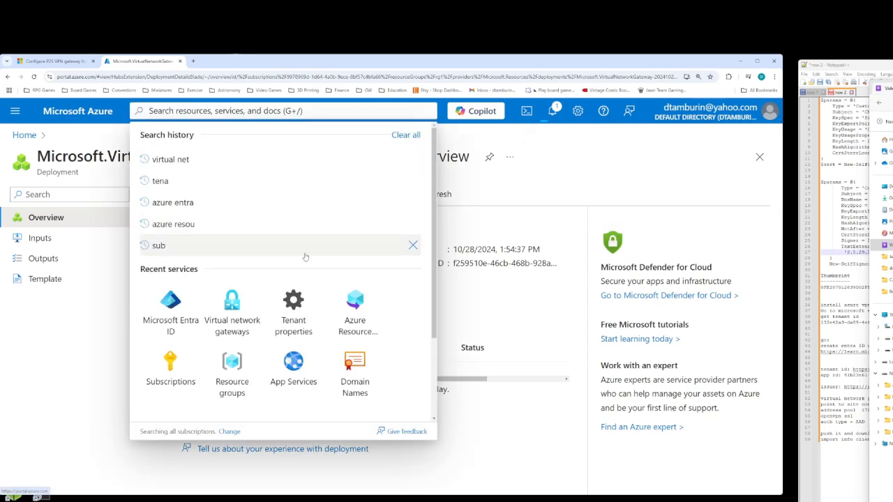
{"action": "left_click", "coordinate": [171, 309]}
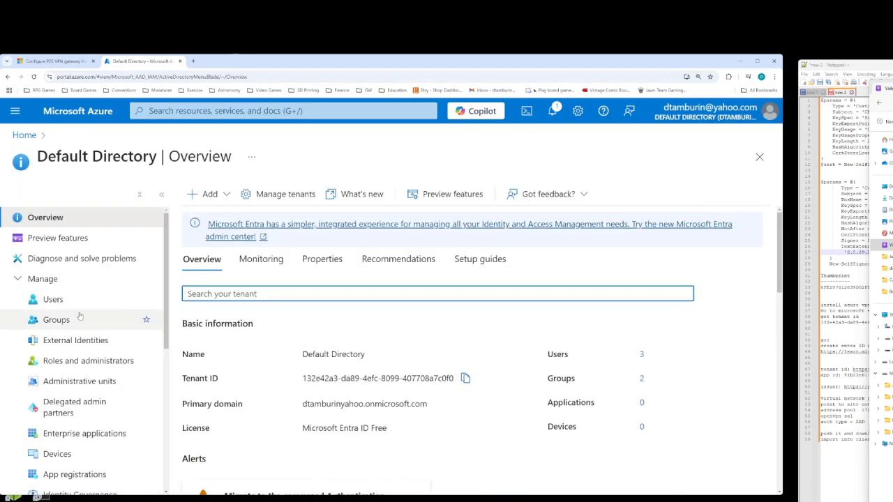
{"action": "left_click", "coordinate": [84, 296]}
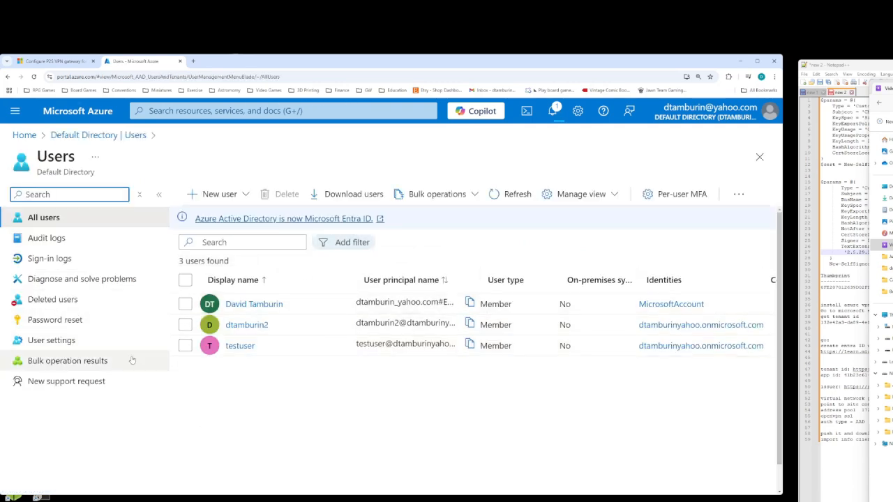
{"action": "left_click", "coordinate": [247, 298]}
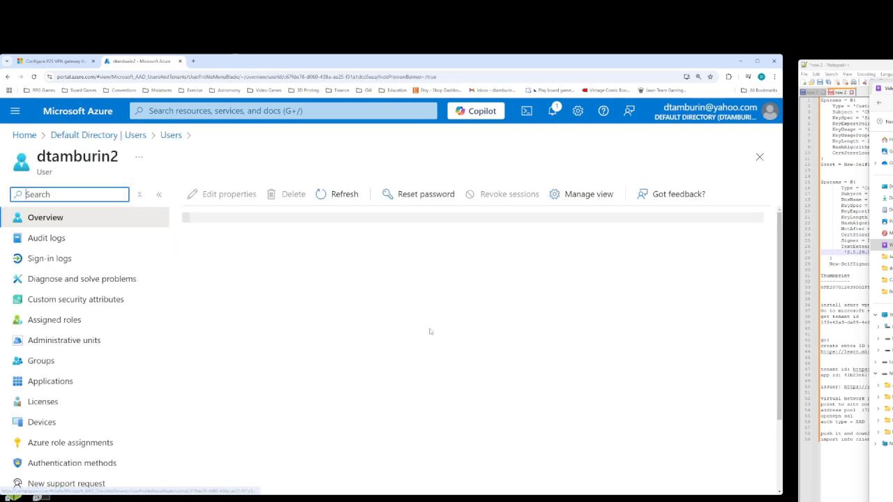
Step: Examine the user's assigned administrative roles with the full role name readable, and return to the user's overview
{"action": "scroll", "coordinate": [654, 298], "scroll_direction": "down", "scroll_amount": 1}
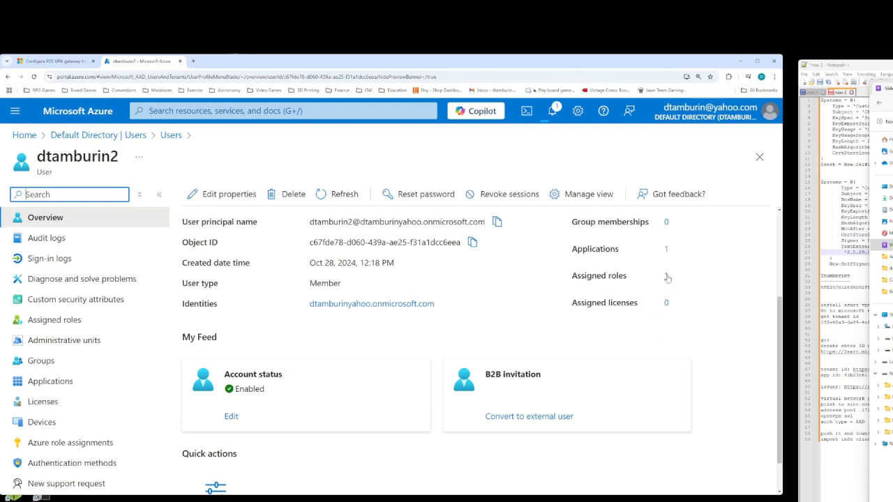
{"action": "left_click", "coordinate": [666, 275]}
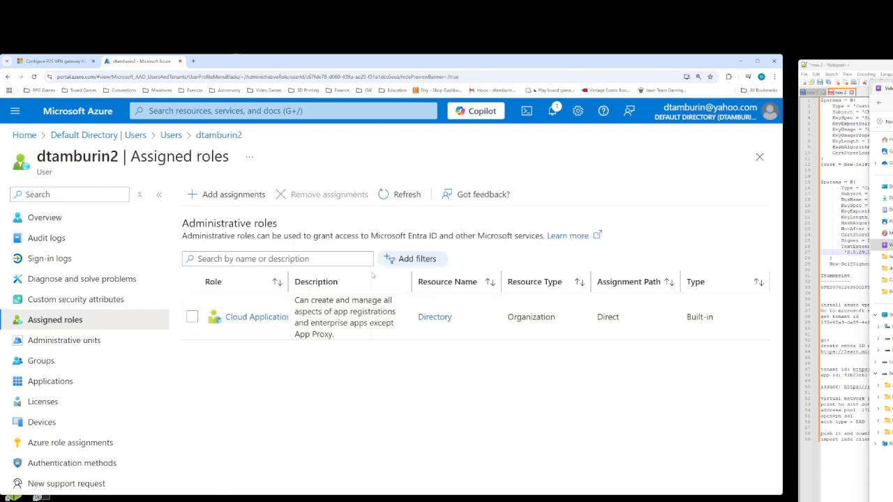
{"action": "left_click_drag", "start_coordinate": [372, 276], "coordinate": [371, 276]}
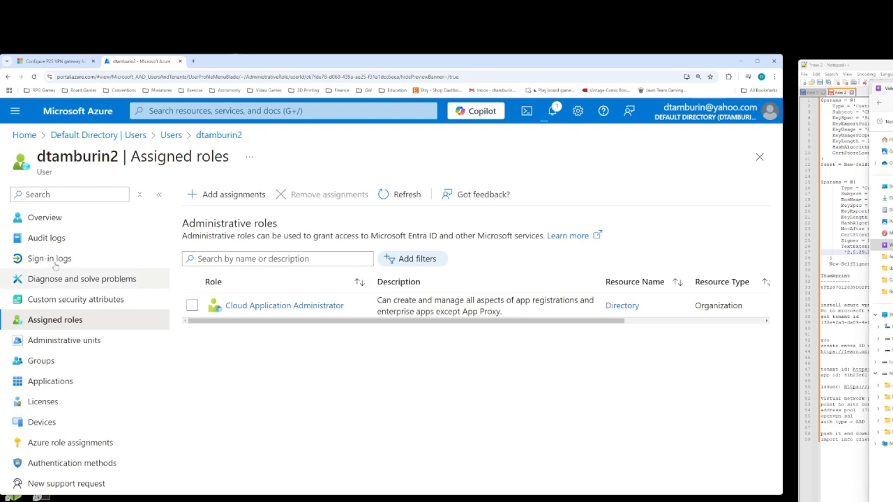
{"action": "left_click", "coordinate": [49, 220]}
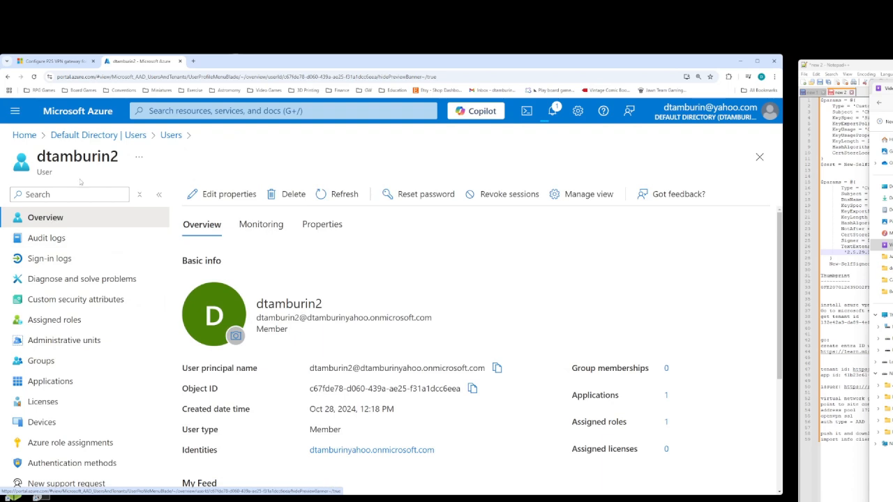
Step: Start creating a new internal user from the directory's user list and enter the account's user principal name
{"action": "left_click", "coordinate": [171, 135]}
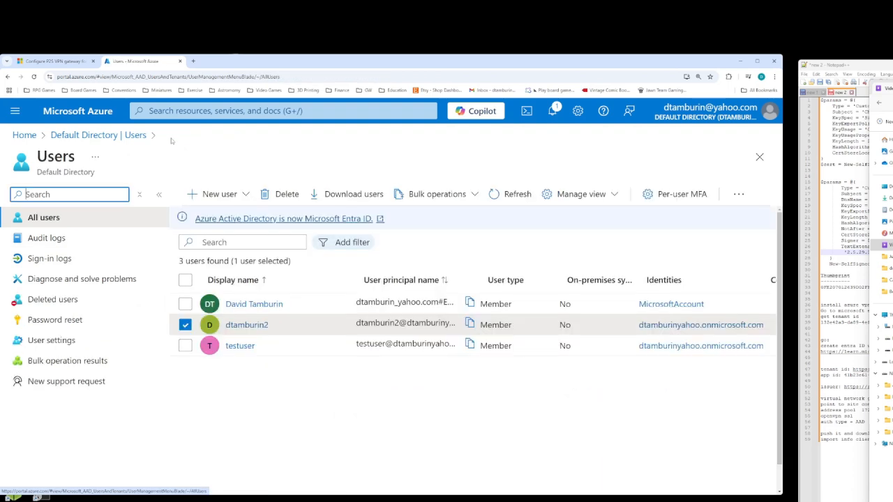
{"action": "left_click", "coordinate": [222, 198]}
{"action": "left_click", "coordinate": [218, 222]}
{"action": "left_click", "coordinate": [189, 294]}
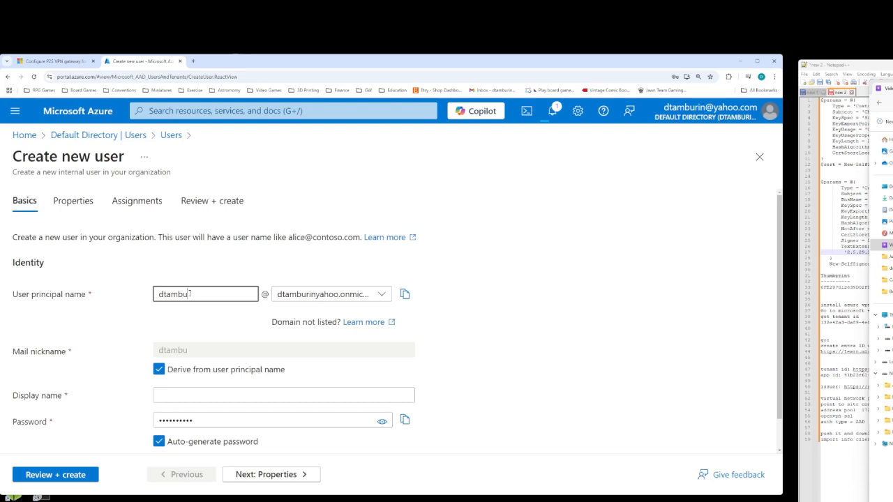
{"action": "double_click", "coordinate": [556, 314]}
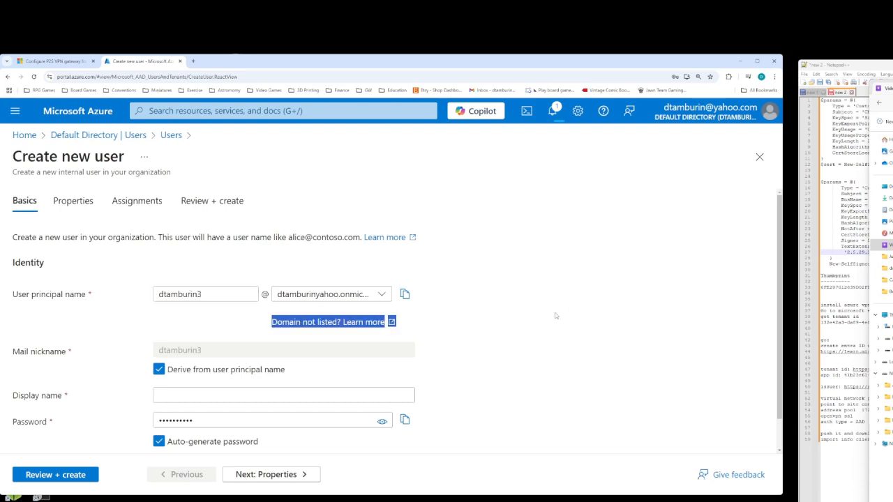
Step: Enter the new user's display name and replace the auto-generated password with a custom account password
{"action": "scroll", "coordinate": [556, 315], "scroll_direction": "down", "scroll_amount": 1}
{"action": "left_click", "coordinate": [210, 363]}
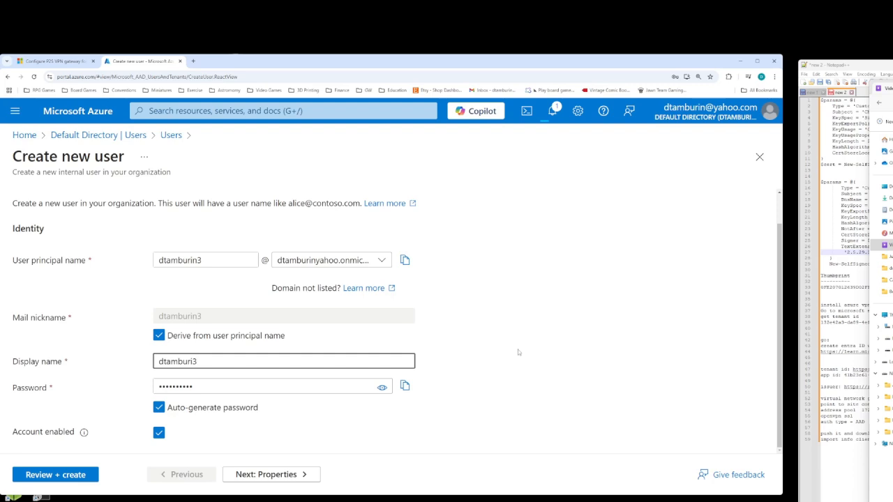
{"action": "left_click", "coordinate": [159, 409]}
{"action": "left_click", "coordinate": [196, 389]}
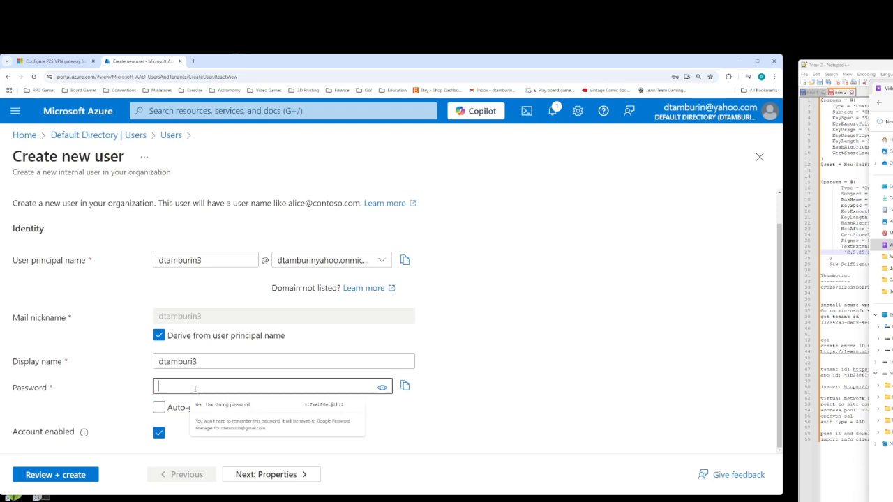
{"action": "type", "text": "••"}
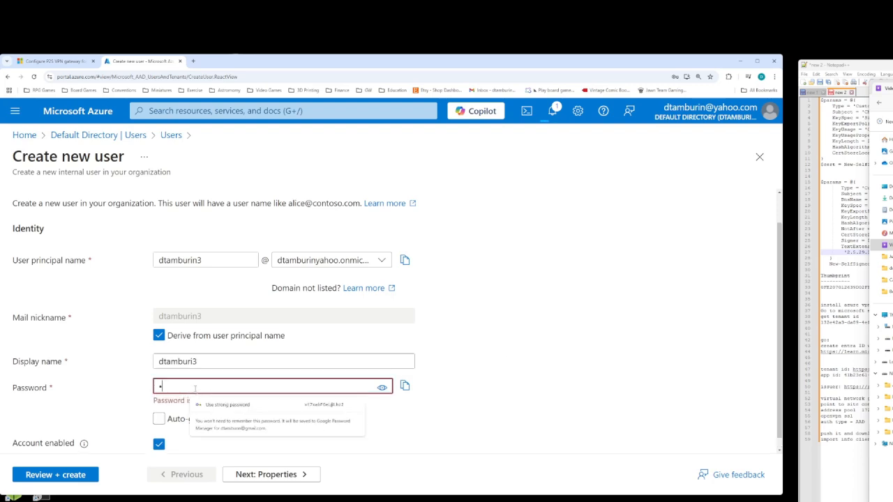
{"action": "type", "text": "•••••••••"}
{"action": "left_click", "coordinate": [612, 349]}
Step: Leave the new user's optional properties blank and proceed to the assignments
{"action": "left_click", "coordinate": [256, 476]}
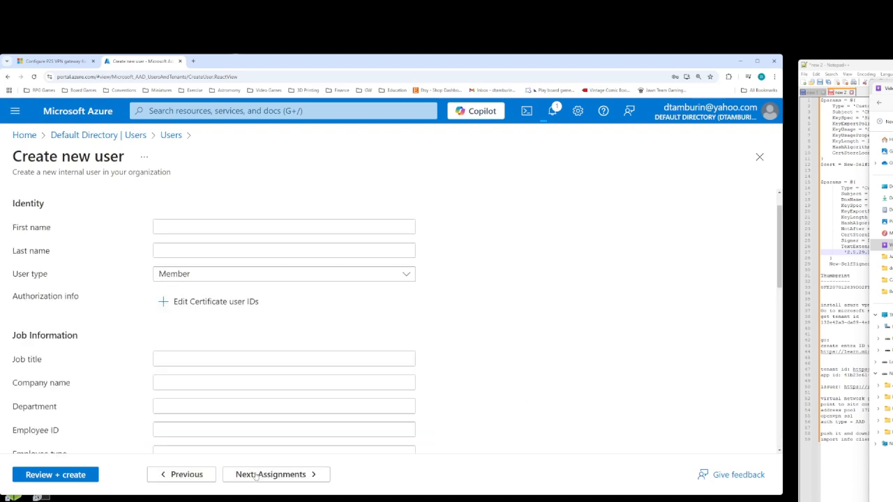
{"action": "scroll", "coordinate": [484, 335], "scroll_direction": "down", "scroll_amount": 6}
{"action": "scroll", "coordinate": [419, 383], "scroll_direction": "down", "scroll_amount": 2}
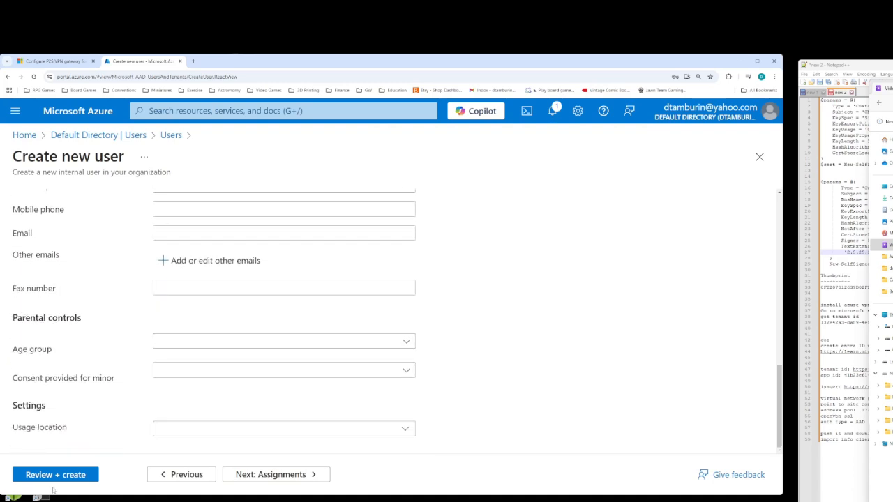
{"action": "left_click", "coordinate": [288, 477]}
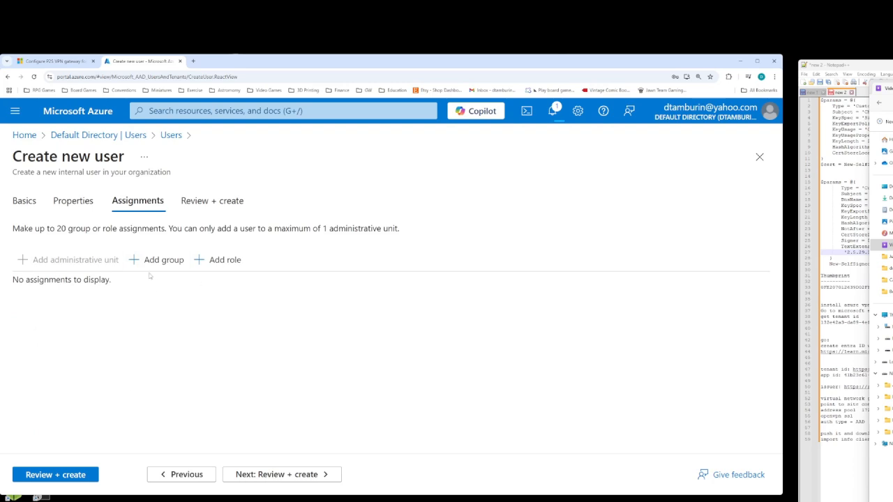
Step: Find the Cloud Application Administrator role by searching for "cloud" and assign it to the new user
{"action": "left_click", "coordinate": [209, 260]}
{"action": "left_click", "coordinate": [293, 243]}
{"action": "type", "text": "cloud"}
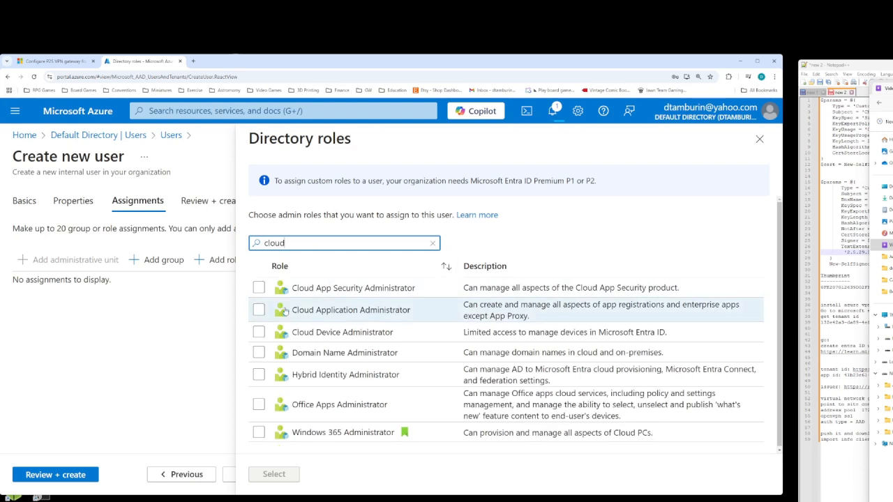
{"action": "left_click", "coordinate": [373, 312]}
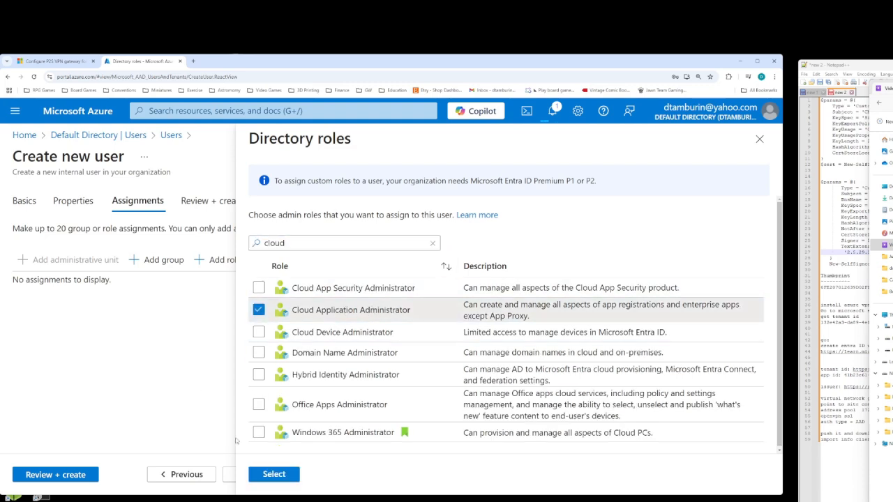
{"action": "left_click", "coordinate": [273, 474]}
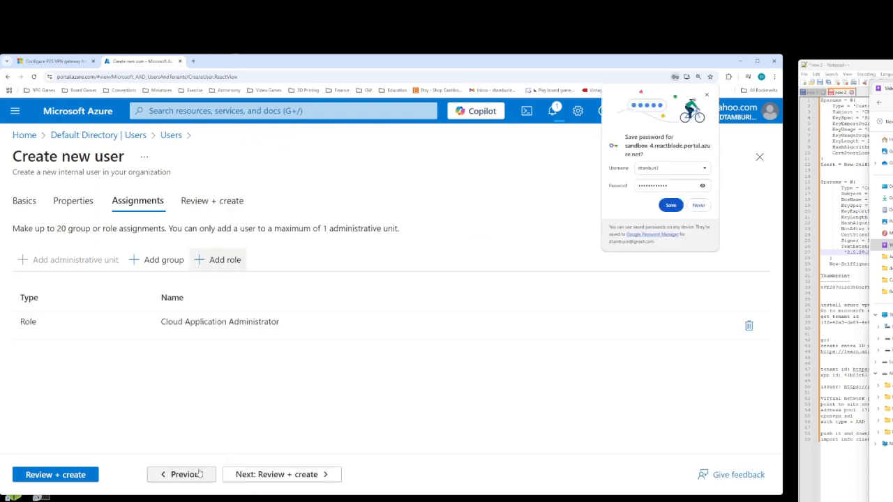
Step: Review the new user's settings, decline saving the password in the browser, and create the user
{"action": "left_click", "coordinate": [59, 476]}
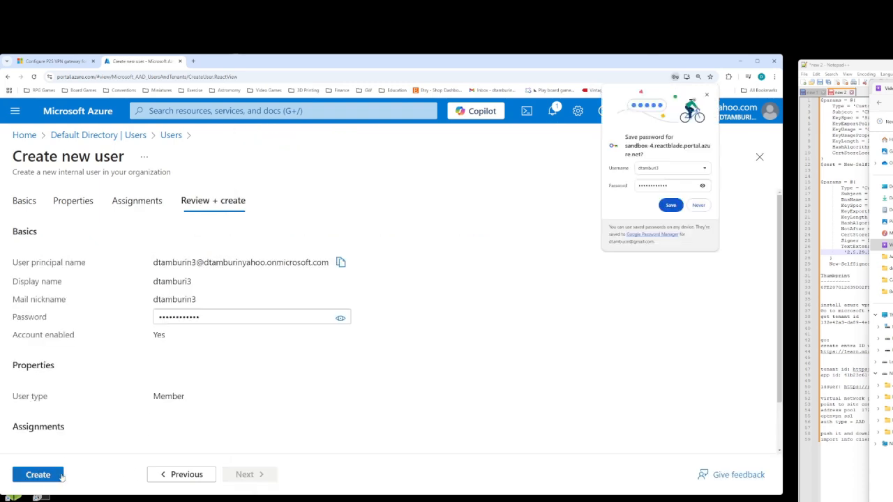
{"action": "left_click", "coordinate": [697, 205]}
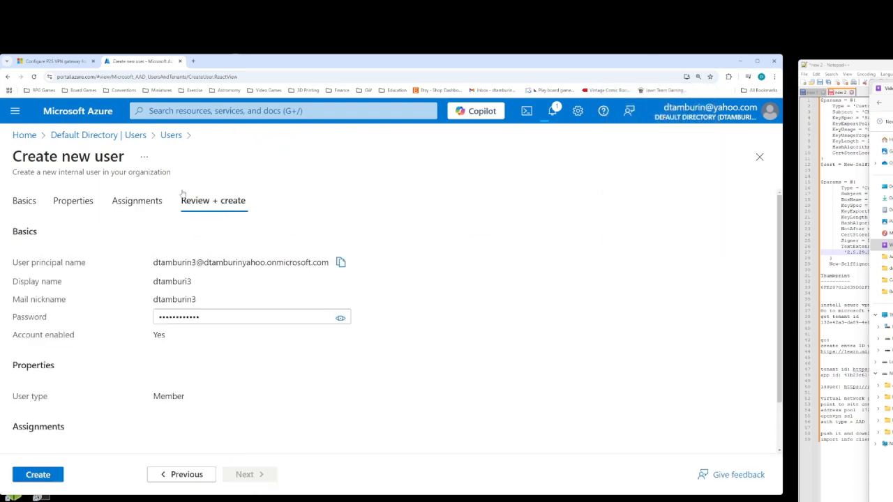
{"action": "scroll", "coordinate": [293, 289], "scroll_direction": "down", "scroll_amount": 1}
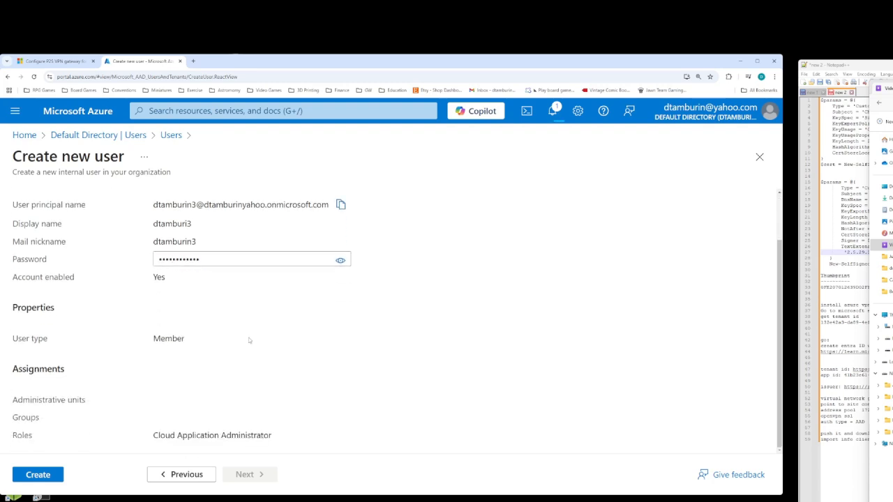
{"action": "left_click", "coordinate": [27, 474]}
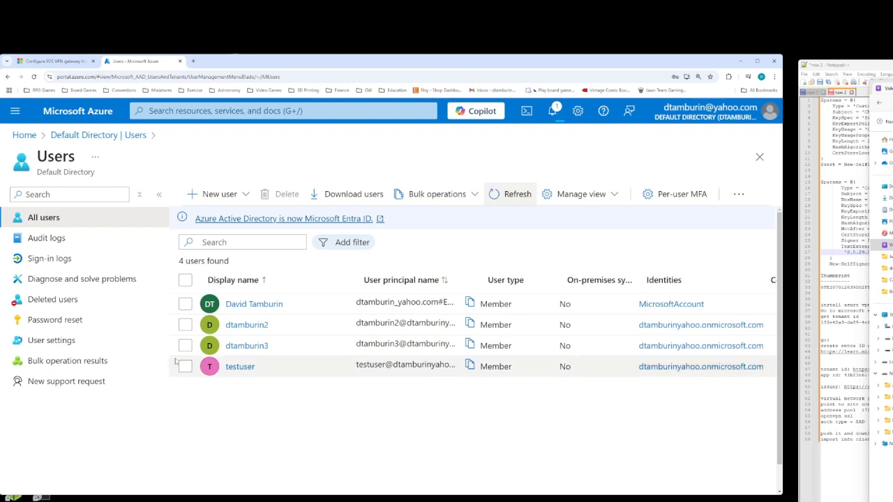
Step: Examine the newly created user's assigned roles and overview details, and return to the directory's user list
{"action": "left_click", "coordinate": [245, 346]}
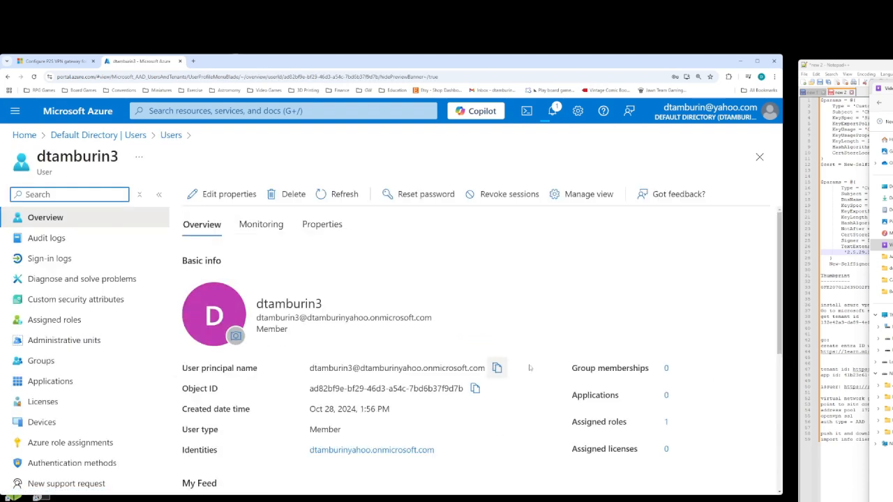
{"action": "scroll", "coordinate": [596, 358], "scroll_direction": "down", "scroll_amount": 1}
{"action": "left_click", "coordinate": [667, 277]}
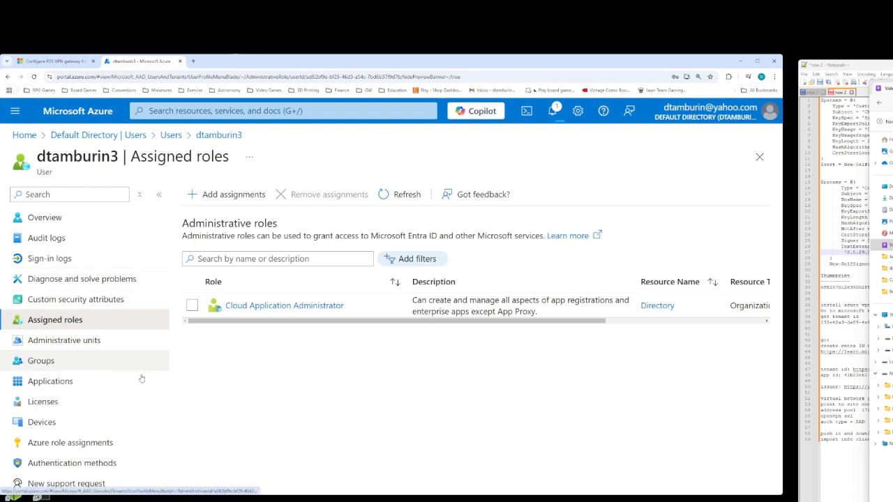
{"action": "left_click", "coordinate": [52, 219]}
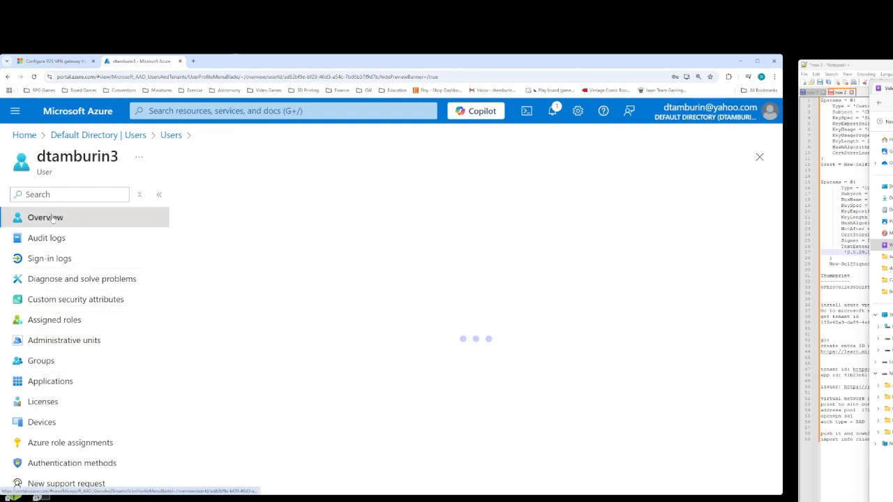
{"action": "scroll", "coordinate": [487, 346], "scroll_direction": "down", "scroll_amount": 2}
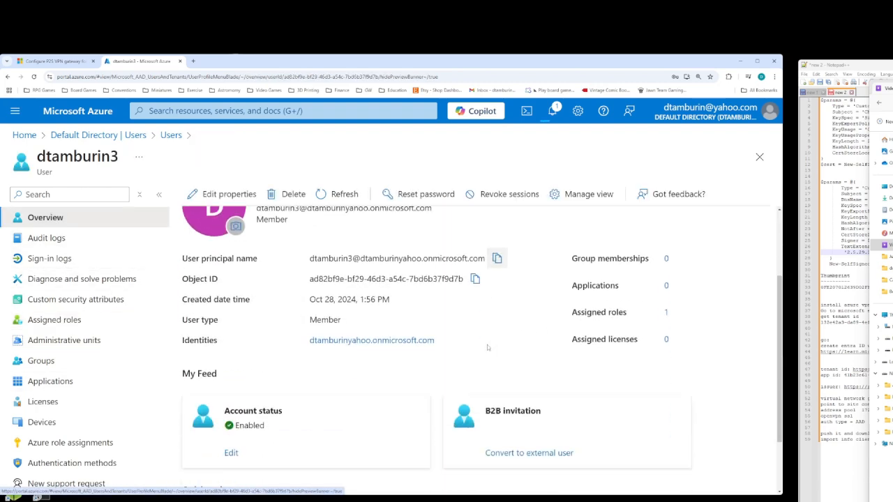
{"action": "scroll", "coordinate": [481, 341], "scroll_direction": "up", "scroll_amount": 2}
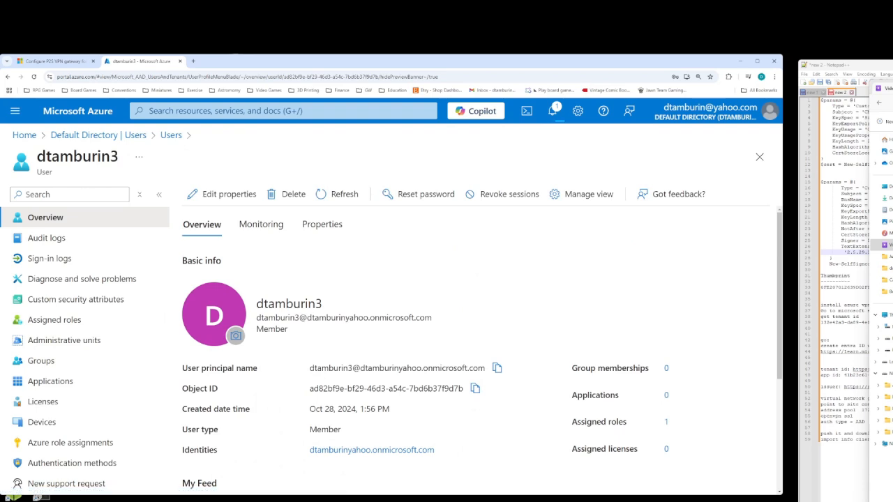
{"action": "scroll", "coordinate": [378, 404], "scroll_direction": "down", "scroll_amount": 2}
{"action": "scroll", "coordinate": [378, 405], "scroll_direction": "up", "scroll_amount": 2}
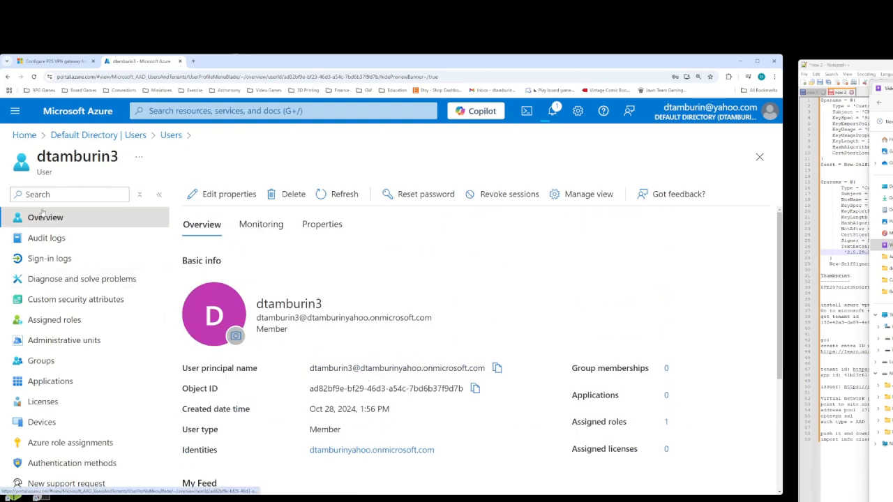
{"action": "left_click", "coordinate": [171, 136]}
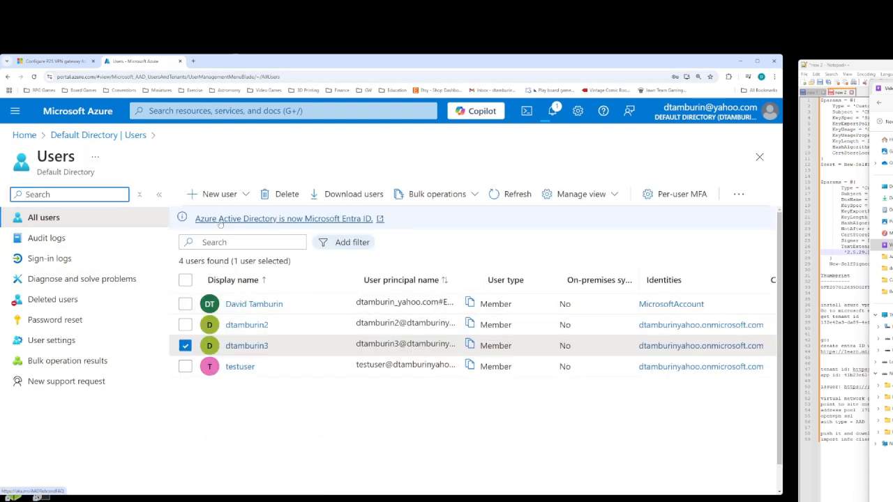
Step: Copy the Public admin consent URL from the "Authorize the Azure VPN application" section of the P2S VPN gateway documentation
{"action": "left_click", "coordinate": [62, 61]}
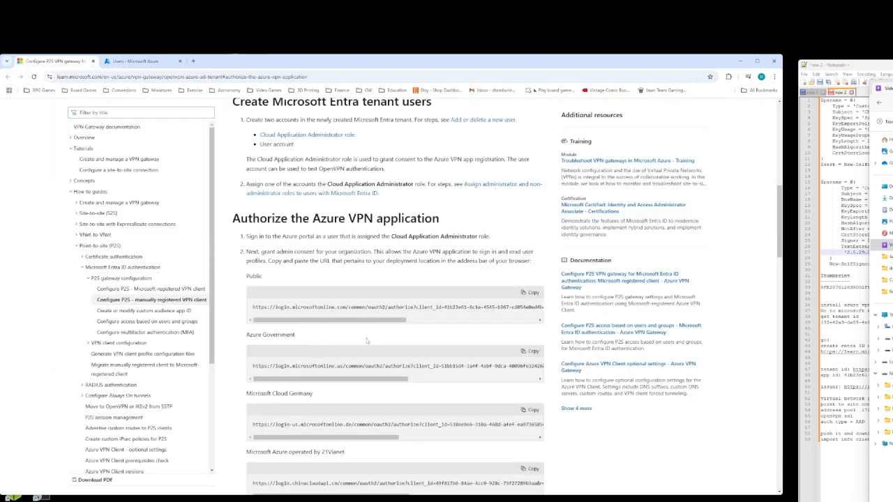
{"action": "scroll", "coordinate": [366, 340], "scroll_direction": "up", "scroll_amount": 1}
{"action": "scroll", "coordinate": [367, 340], "scroll_direction": "down", "scroll_amount": 2}
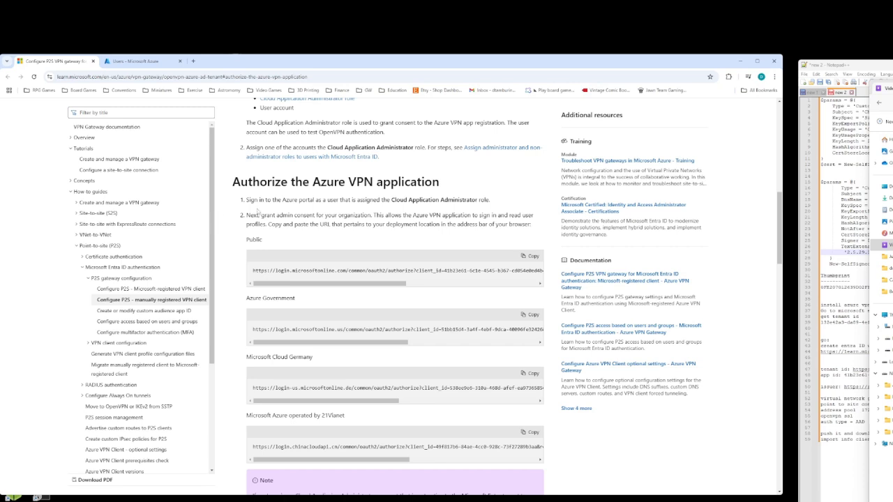
{"action": "left_click", "coordinate": [534, 257]}
Step: Read the remaining authorization instructions and open the copied admin consent URL in a new browser tab
{"action": "scroll", "coordinate": [311, 338], "scroll_direction": "down", "scroll_amount": 1}
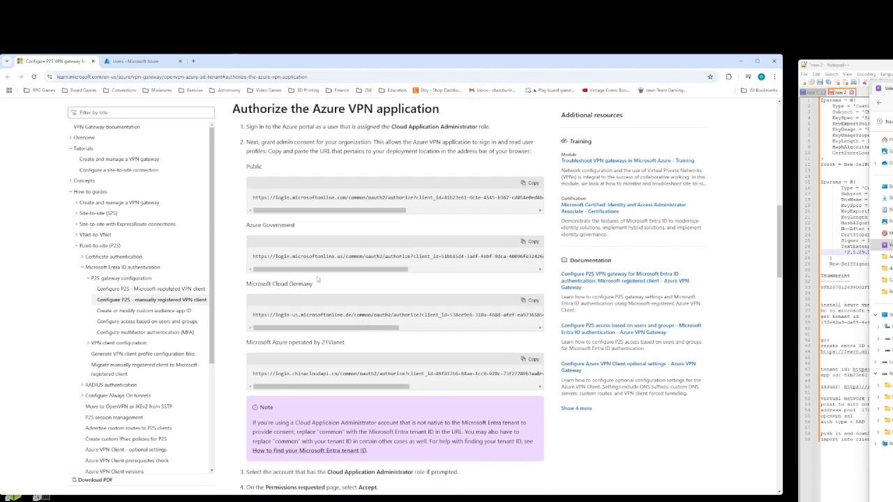
{"action": "scroll", "coordinate": [280, 362], "scroll_direction": "down", "scroll_amount": 5}
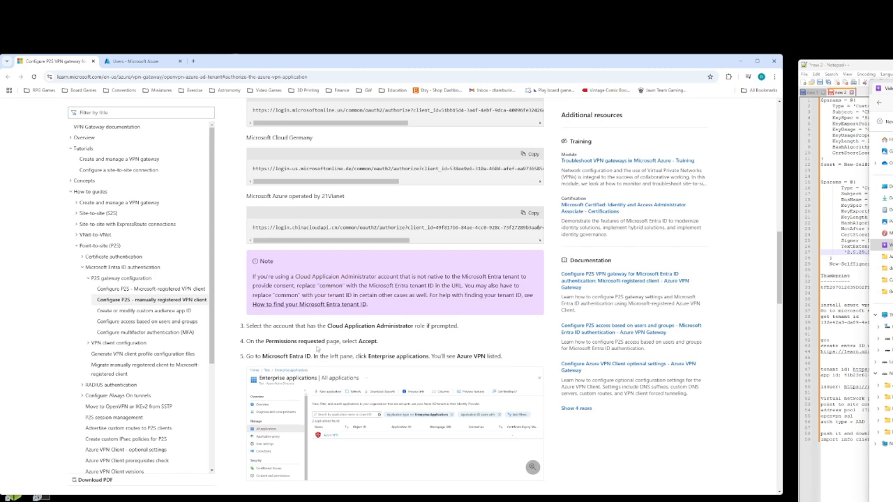
{"action": "key", "text": "ctrl+t"}
{"action": "left_click", "coordinate": [266, 78]}
{"action": "key", "text": "ctrl+v"}
{"action": "key", "text": "Return"}
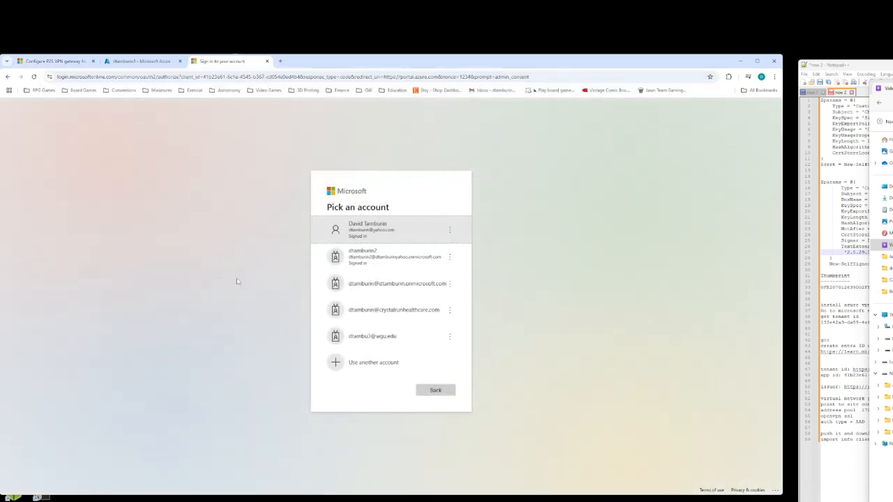
Step: Sign in with another account, using the user principal name copied from the new user's profile and the account password
{"action": "left_click", "coordinate": [363, 363]}
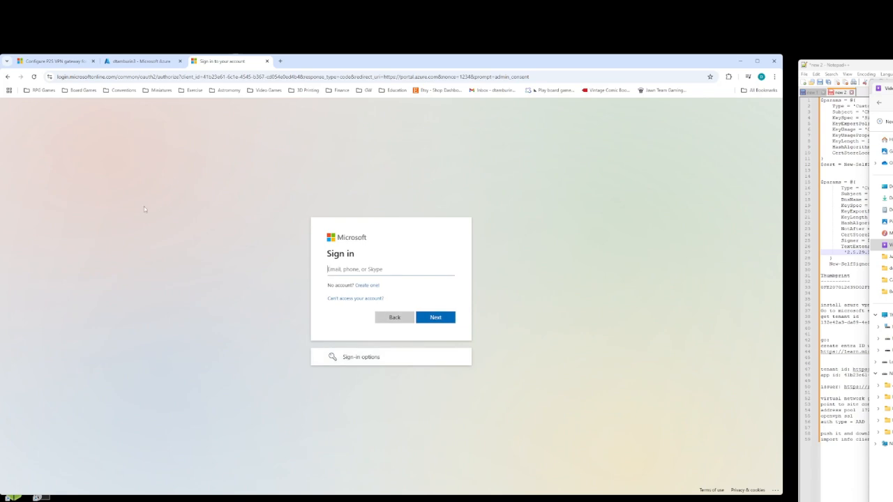
{"action": "left_click", "coordinate": [142, 62]}
{"action": "left_click", "coordinate": [497, 368]}
{"action": "left_click", "coordinate": [225, 63]}
{"action": "left_click", "coordinate": [371, 270]}
{"action": "key", "text": "ctrl+v"}
{"action": "left_click", "coordinate": [432, 319]}
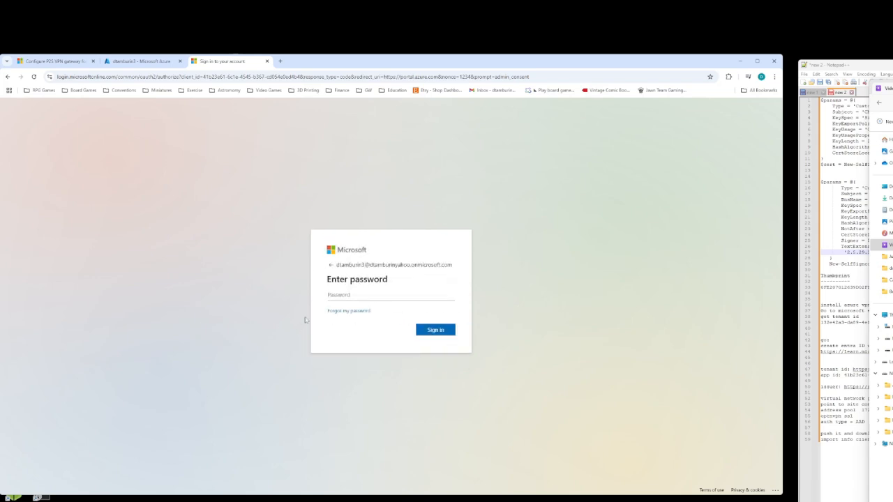
{"action": "type", "text": "••"}
{"action": "left_click", "coordinate": [425, 330]}
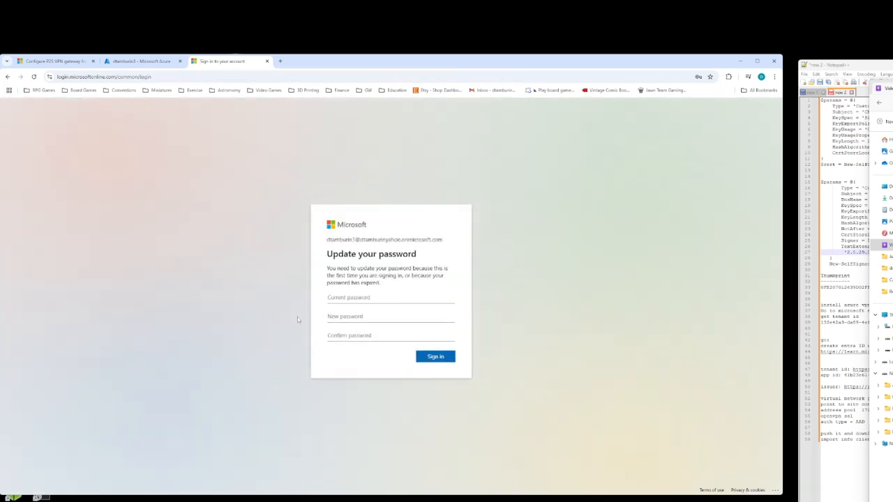
Step: Update the account password with the current and new passwords, and complete the required Microsoft Authenticator setup
{"action": "type", "text": "••••"}
{"action": "left_click", "coordinate": [431, 356]}
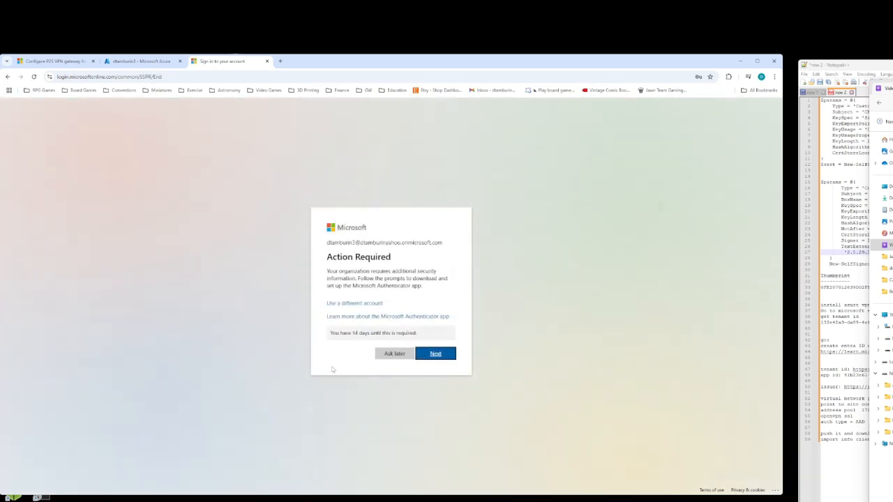
{"action": "left_click", "coordinate": [435, 353]}
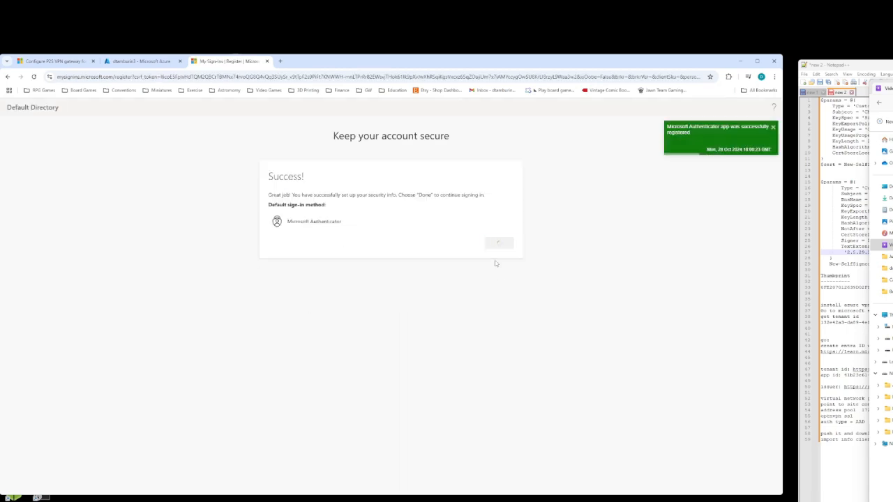
{"action": "left_click", "coordinate": [496, 244]}
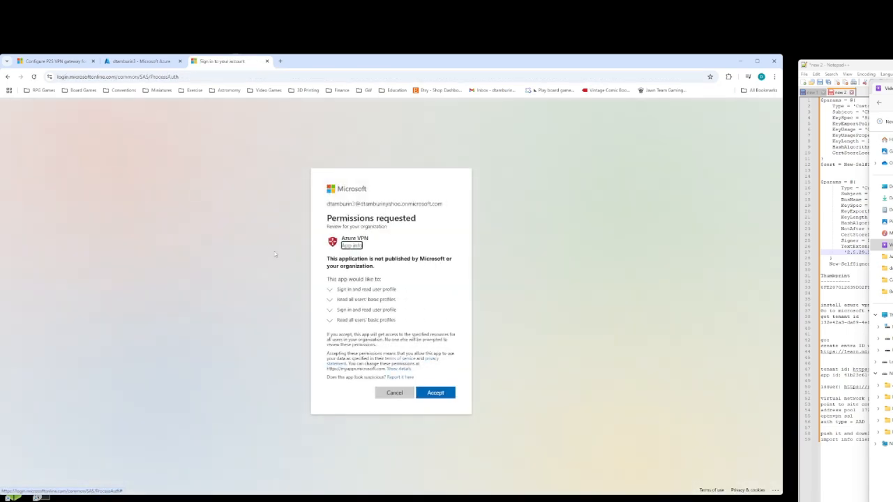
Step: Grant the Azure VPN application's requested permissions for the organization and continue to Microsoft Azure as the new user
{"action": "left_click", "coordinate": [434, 394]}
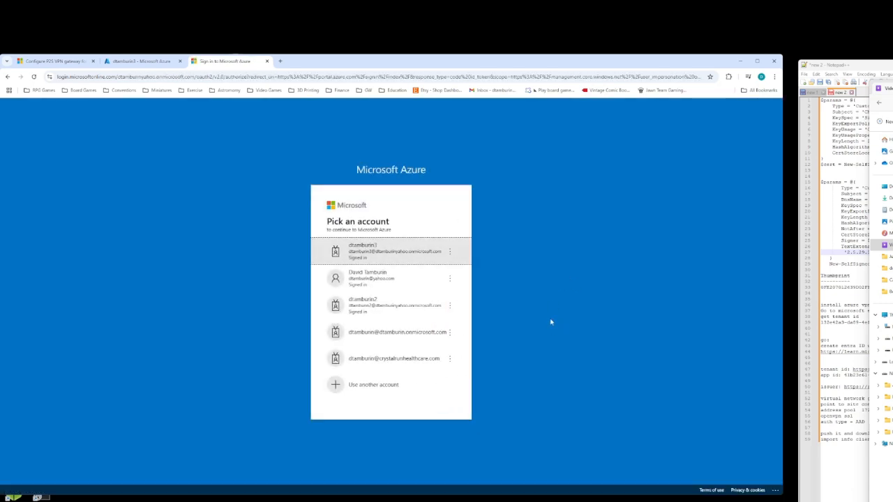
{"action": "left_click", "coordinate": [401, 252]}
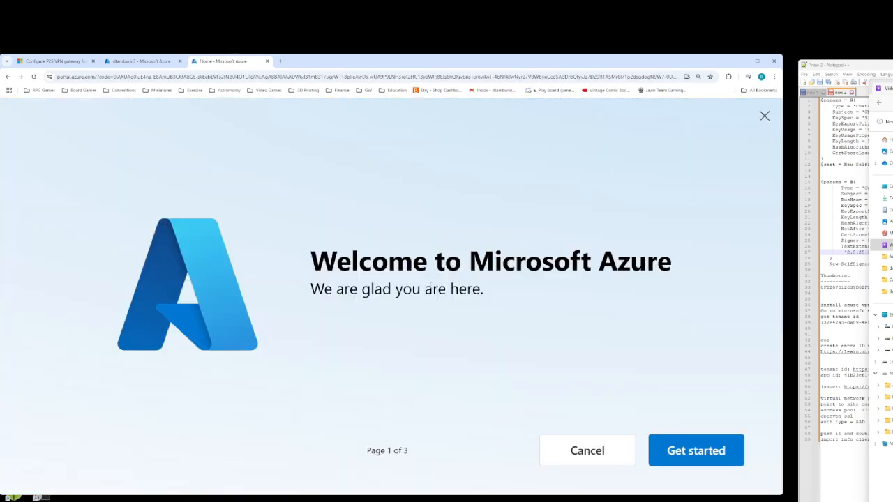
Step: Cancel the Azure welcome tour, sign out of the new user's account, and close its browser tab
{"action": "left_click", "coordinate": [600, 450]}
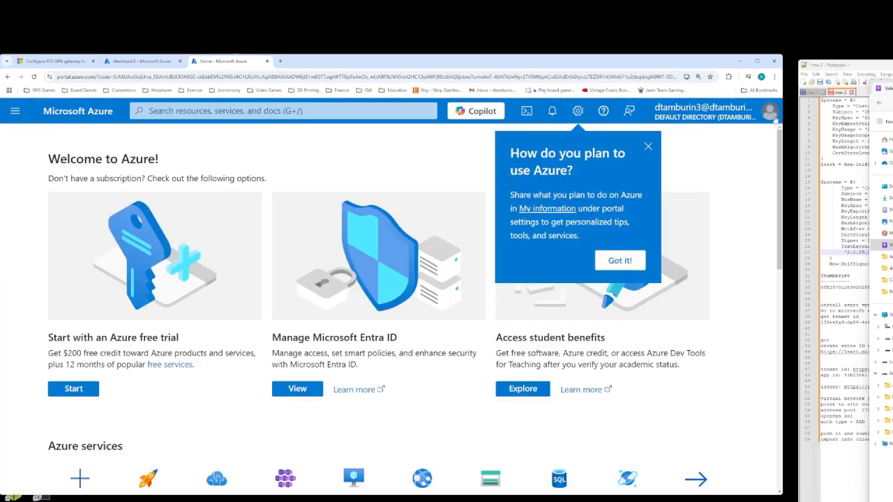
{"action": "left_click", "coordinate": [734, 115]}
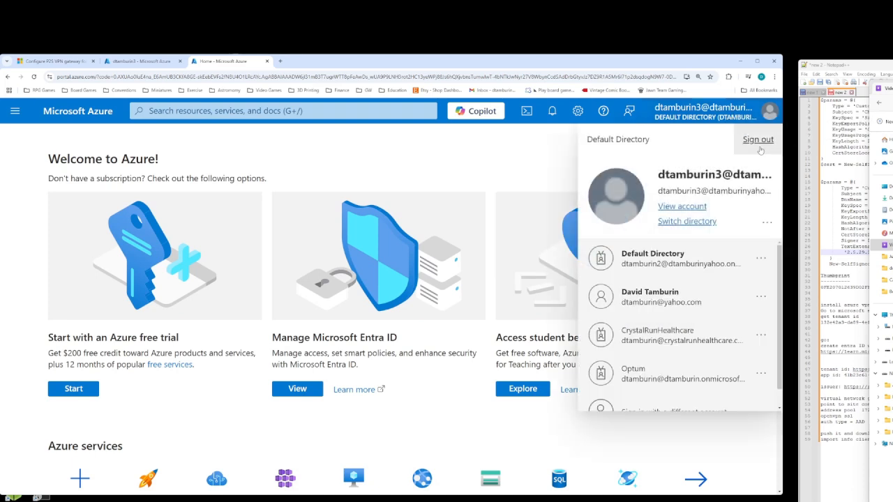
{"action": "left_click", "coordinate": [754, 141]}
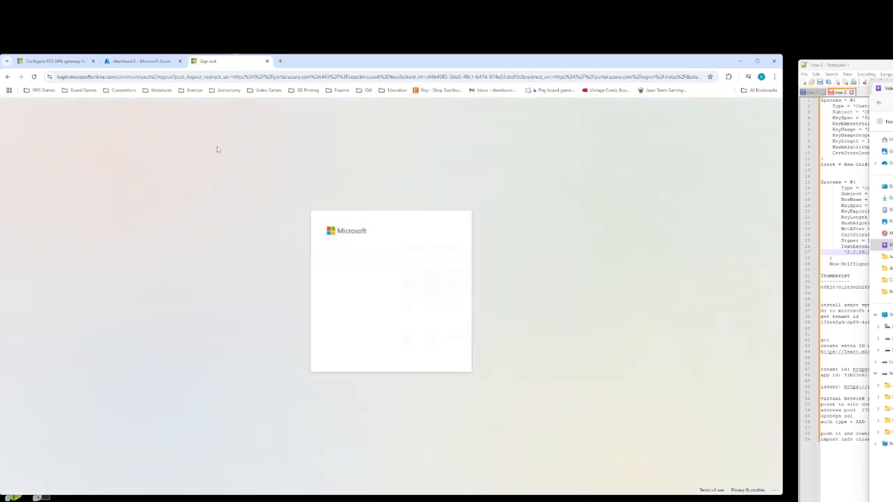
{"action": "left_click", "coordinate": [137, 62]}
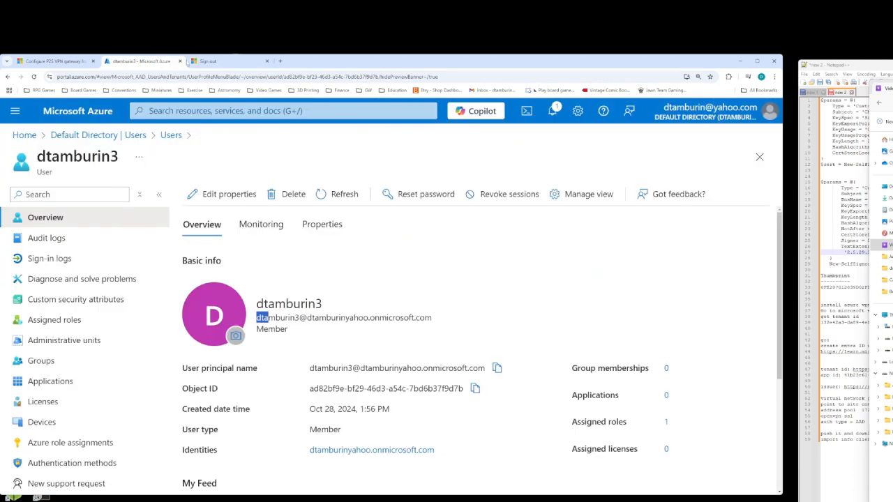
{"action": "left_click", "coordinate": [267, 62]}
Step: Return to the directory's list of all users, reload it, and check the rg1 deployment notification
{"action": "left_click", "coordinate": [55, 217]}
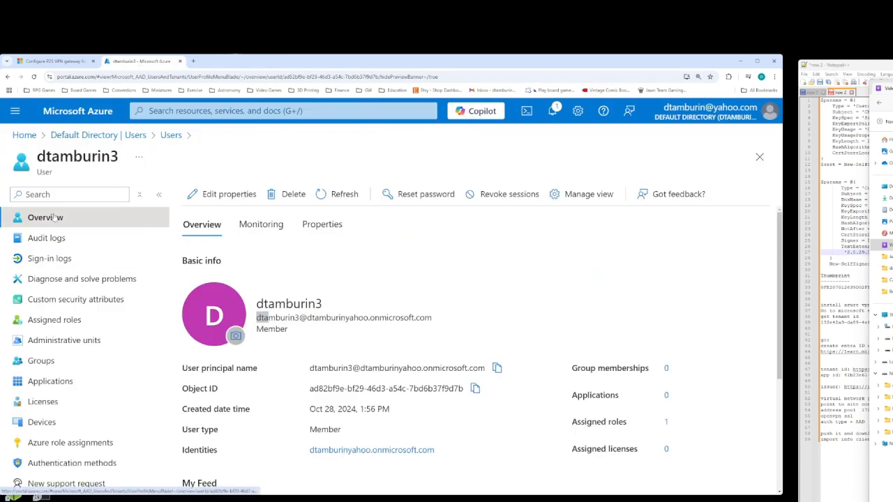
{"action": "left_click", "coordinate": [171, 135]}
{"action": "key", "text": "F5"}
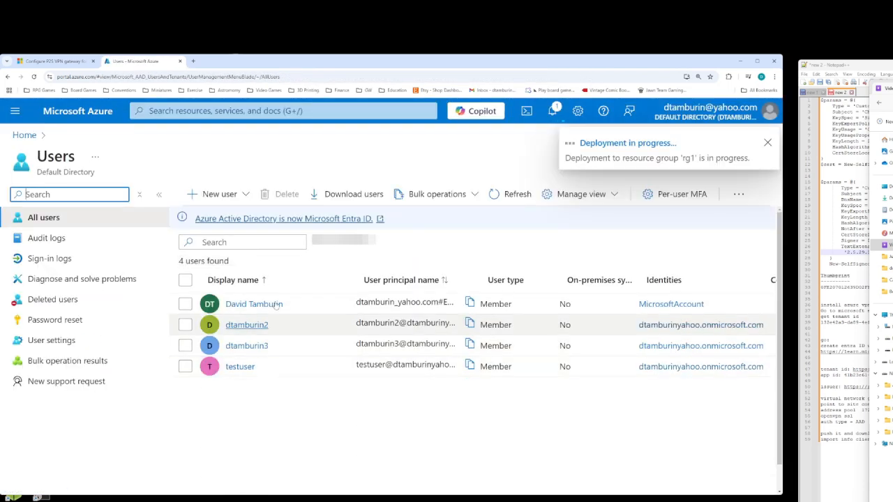
{"action": "left_click", "coordinate": [570, 143]}
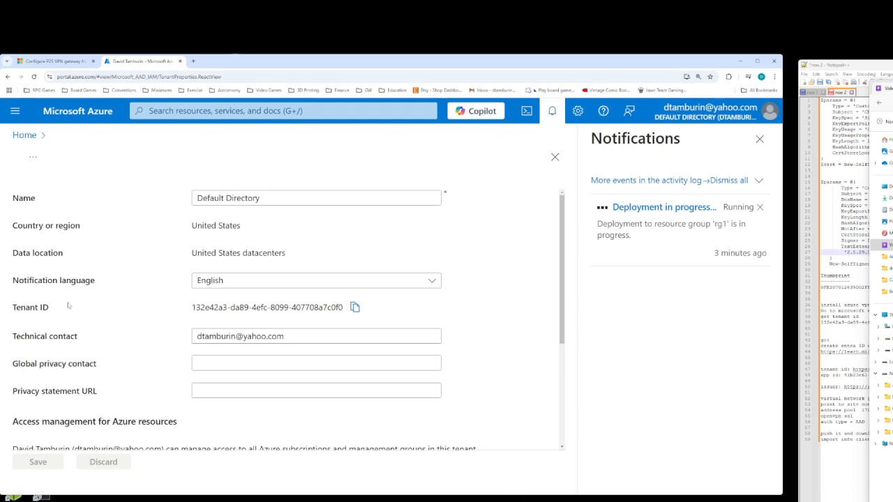
Step: Copy the directory's tenant ID into a blank Notepad document and move the Notepad window beside the tenant properties
{"action": "left_click", "coordinate": [355, 308]}
{"action": "left_click", "coordinate": [178, 111]}
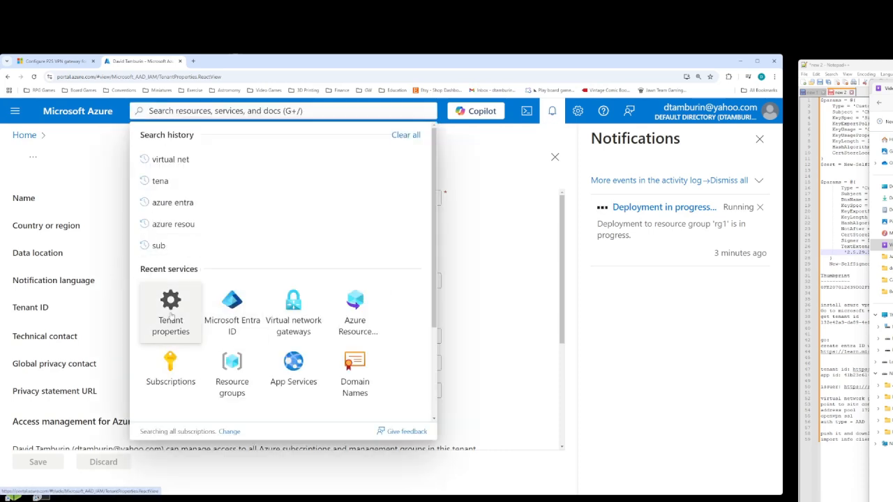
{"action": "left_click", "coordinate": [683, 384]}
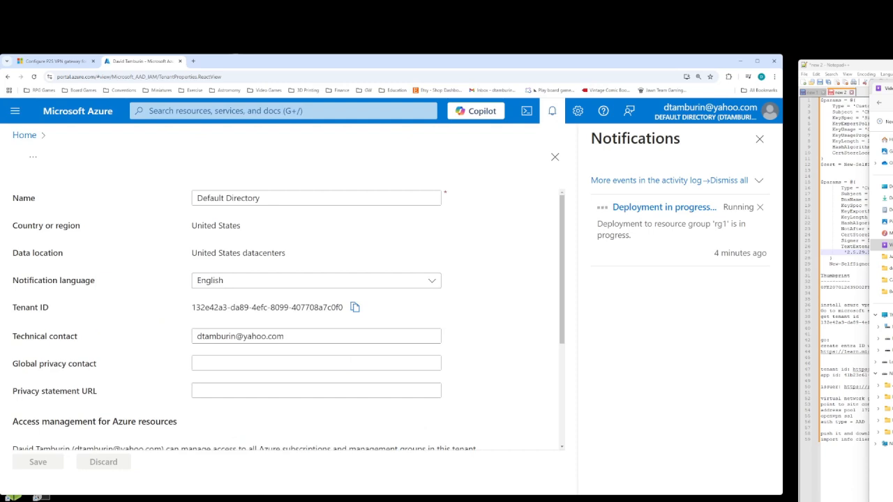
{"action": "left_click", "coordinate": [422, 501]}
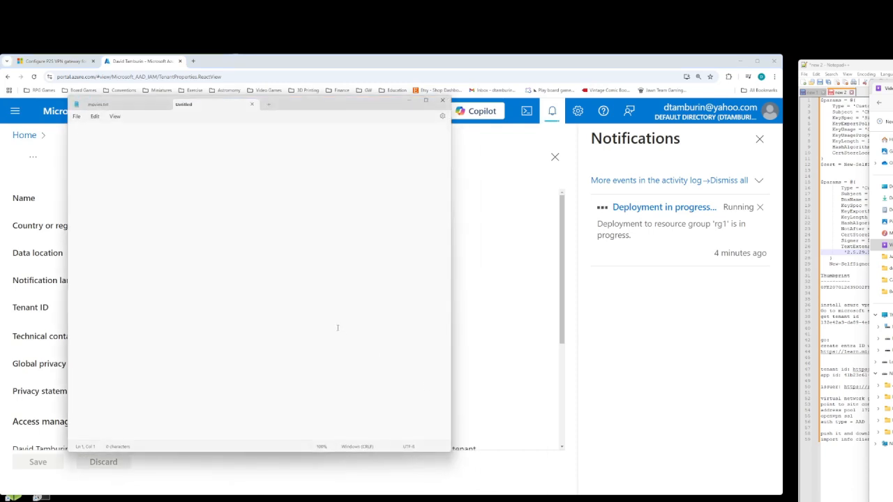
{"action": "key", "text": "ctrl+v"}
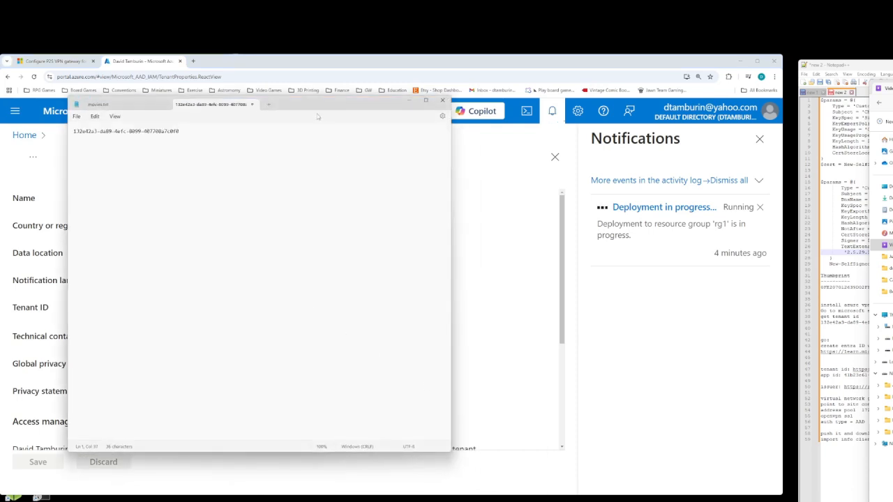
{"action": "left_click_drag", "start_coordinate": [348, 113], "coordinate": [686, 110]}
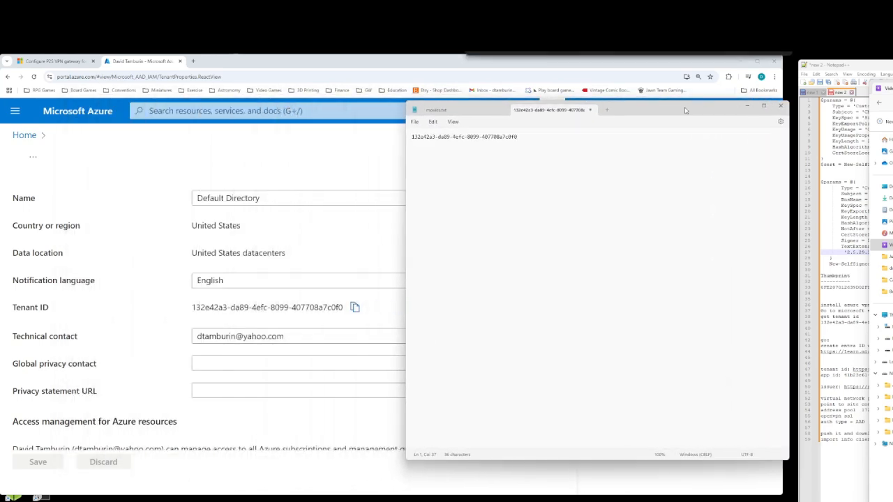
{"action": "left_click", "coordinate": [47, 61]}
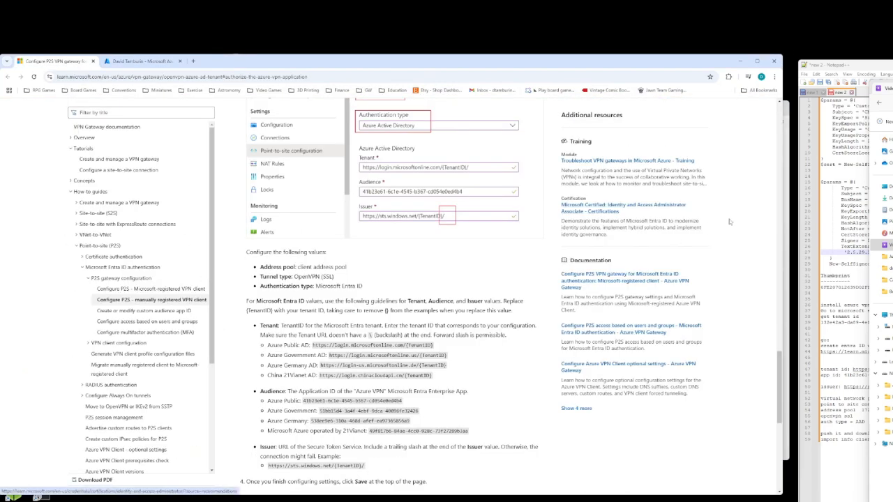
{"action": "scroll", "coordinate": [508, 249], "scroll_direction": "up", "scroll_amount": 15}
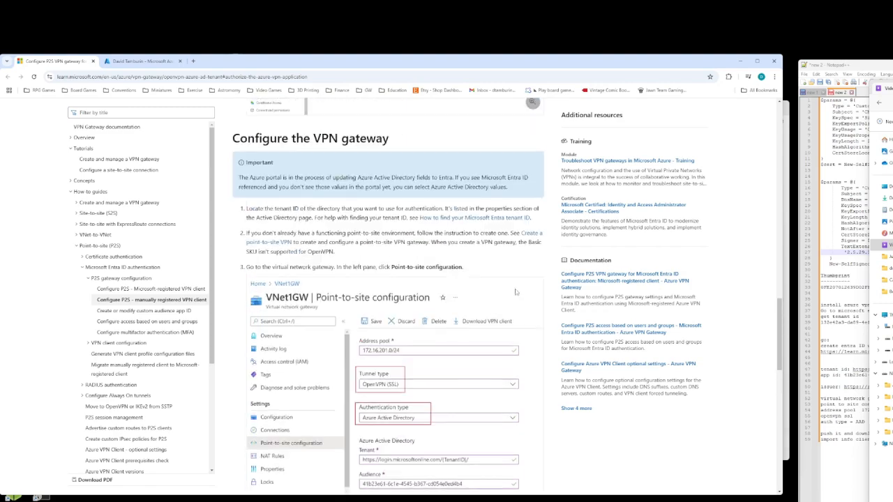
{"action": "scroll", "coordinate": [501, 294], "scroll_direction": "up", "scroll_amount": 5}
{"action": "scroll", "coordinate": [482, 314], "scroll_direction": "down", "scroll_amount": 17}
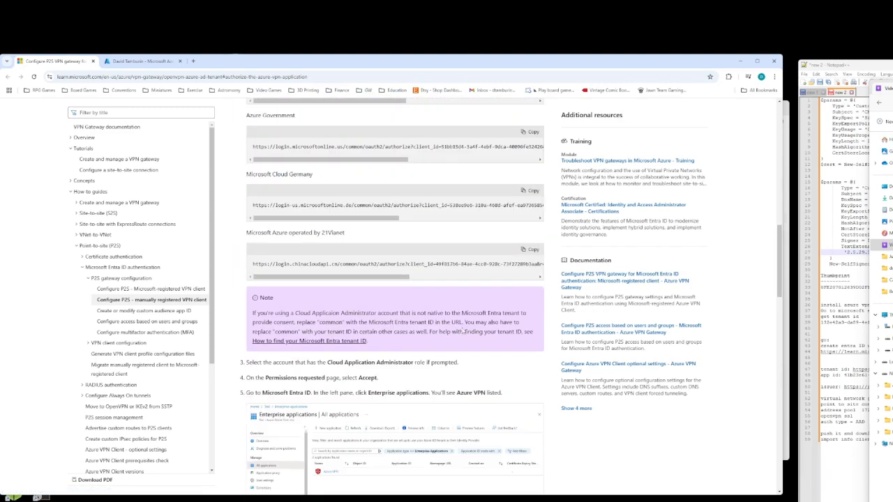
{"action": "scroll", "coordinate": [455, 341], "scroll_direction": "up", "scroll_amount": 1}
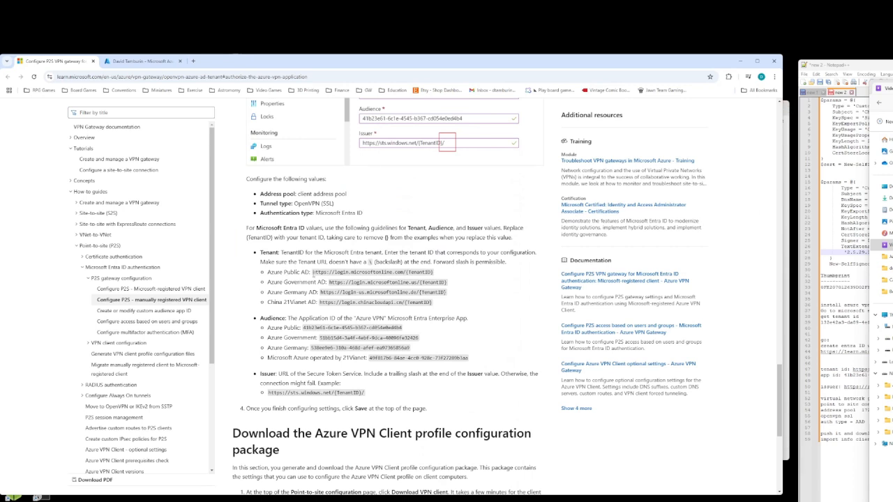
{"action": "left_click_drag", "start_coordinate": [313, 273], "coordinate": [406, 272]}
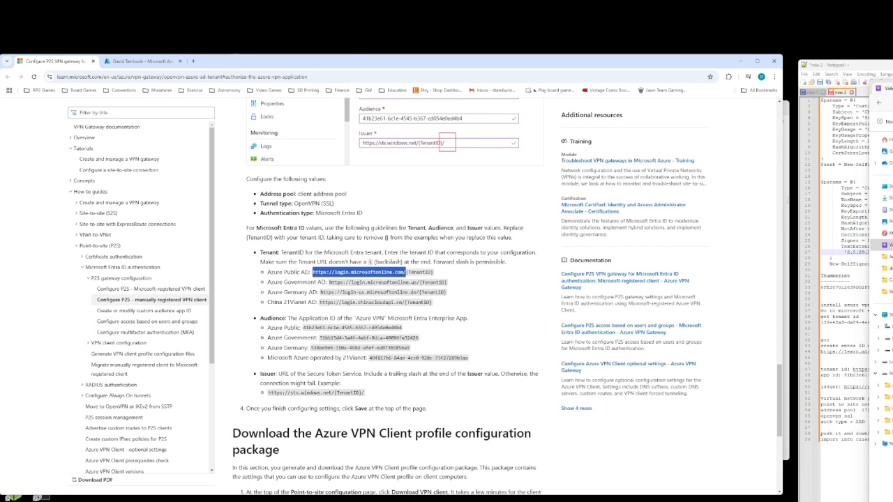
{"action": "left_click", "coordinate": [786, 201]}
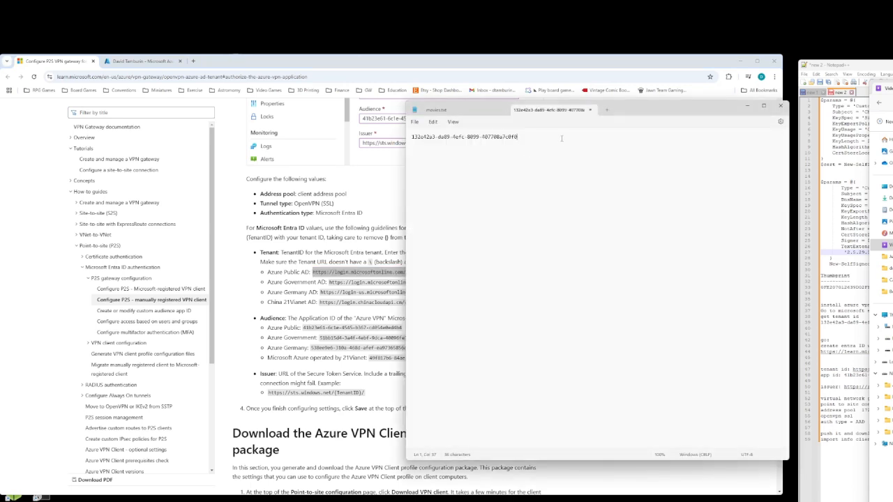
{"action": "key", "text": "ctrl+v"}
{"action": "left_click", "coordinate": [521, 137]}
{"action": "key", "text": "shift+Home"}
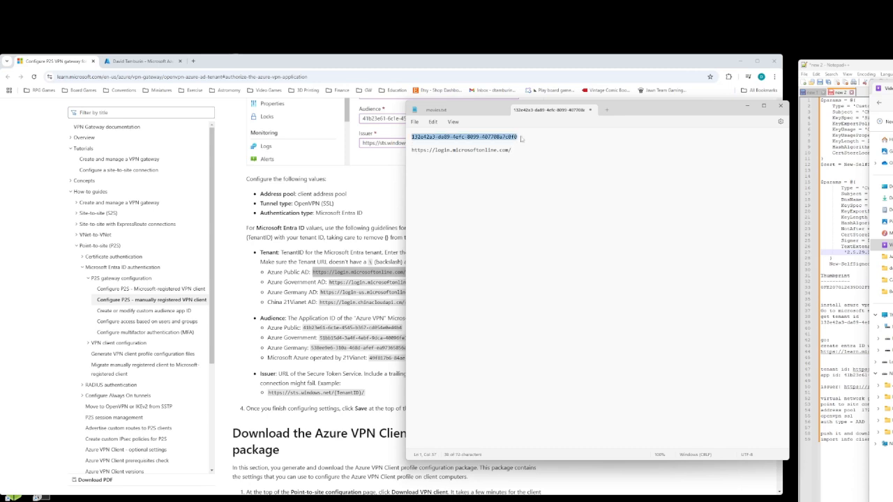
{"action": "key", "text": "Down"}
{"action": "key", "text": "ctrl+v"}
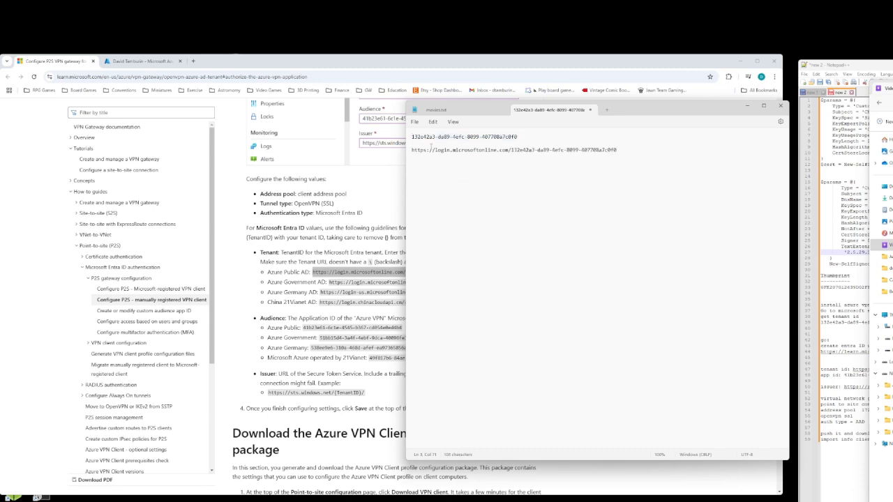
Step: Label the login URL "tenant" and add "audience" and "issuer" headings below it in the notes
{"action": "key", "text": "Return"}
{"action": "type", "text": "tenant"}
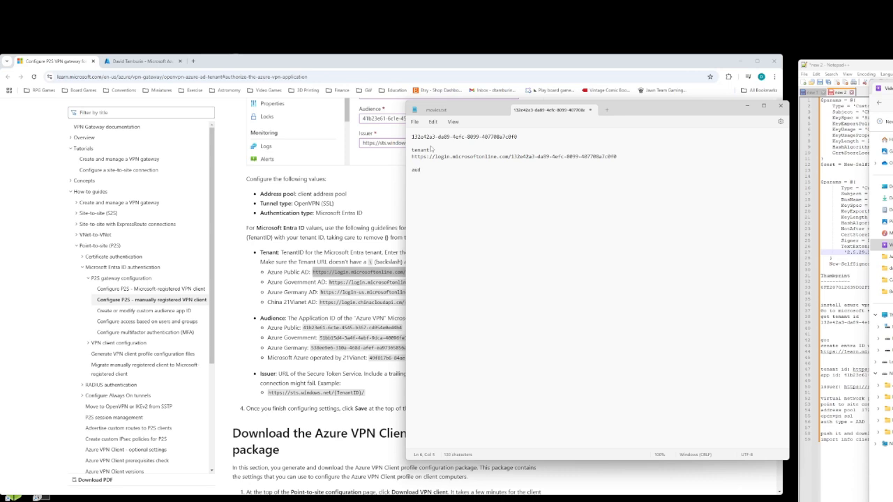
{"action": "type", "text": "ience"}
Step: Copy the Azure Public audience value 41b23e61-6c1e-4545-b367-cd054e0ed4b4 from the article to the notes under "audience"
{"action": "left_click", "coordinate": [241, 325]}
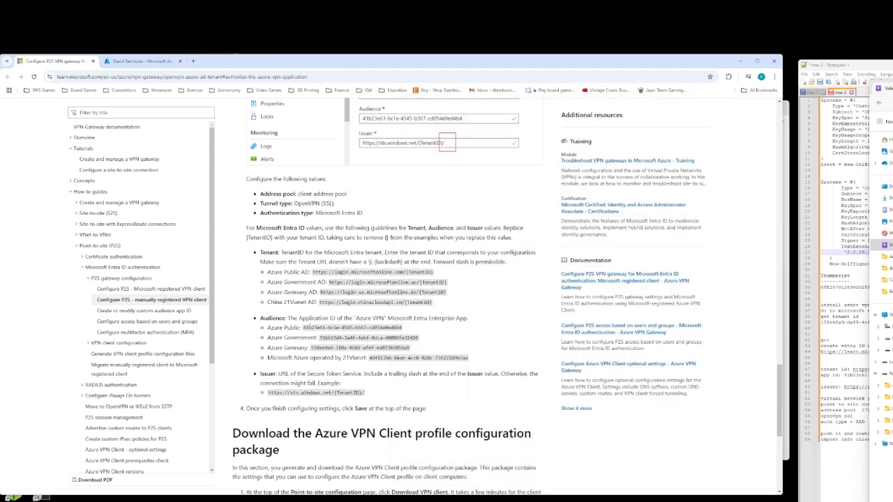
{"action": "double_click", "coordinate": [304, 327]}
{"action": "left_click_drag", "start_coordinate": [399, 328], "coordinate": [404, 330]}
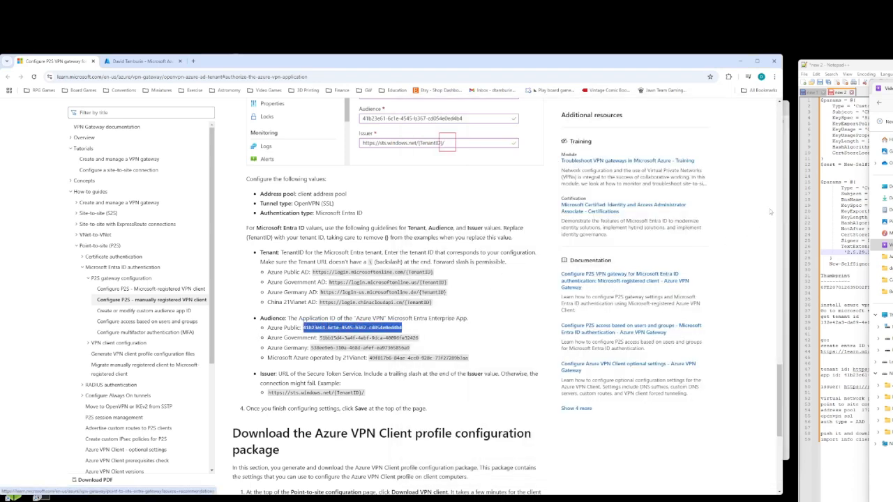
{"action": "left_click", "coordinate": [787, 190]}
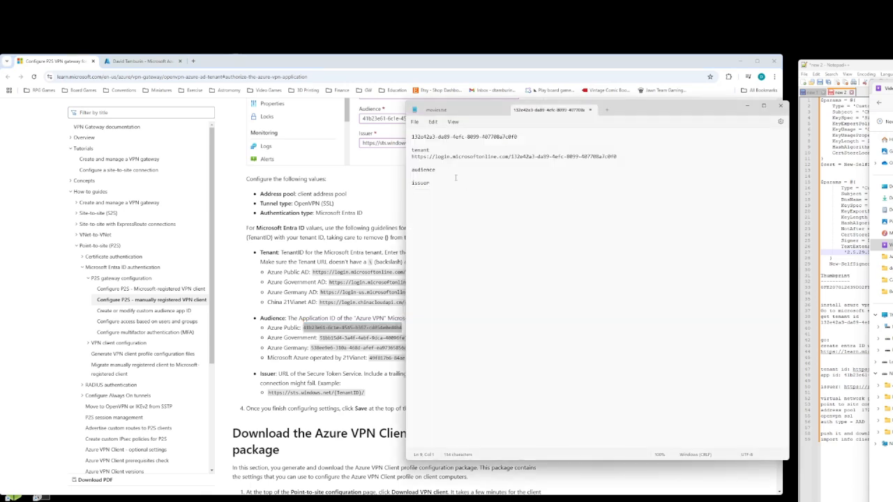
{"action": "key", "text": "Return"}
{"action": "key", "text": "ctrl+v"}
{"action": "left_click", "coordinate": [239, 383]}
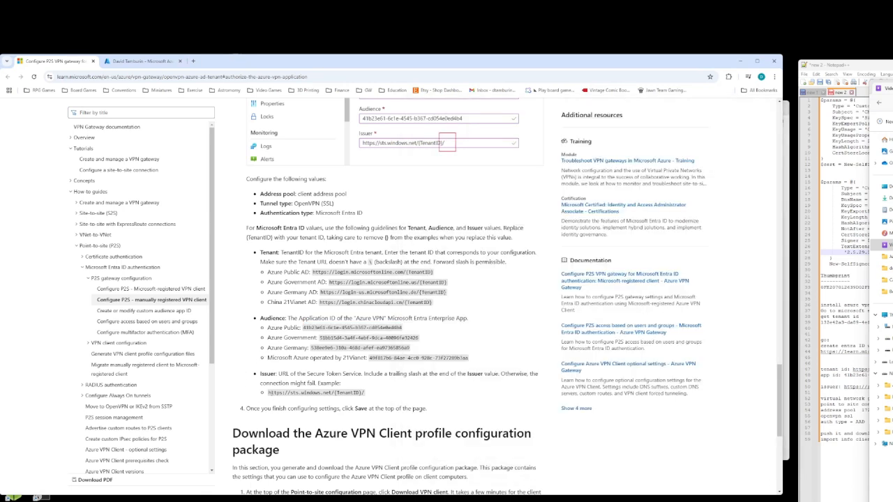
{"action": "left_click_drag", "start_coordinate": [270, 397], "coordinate": [375, 393]}
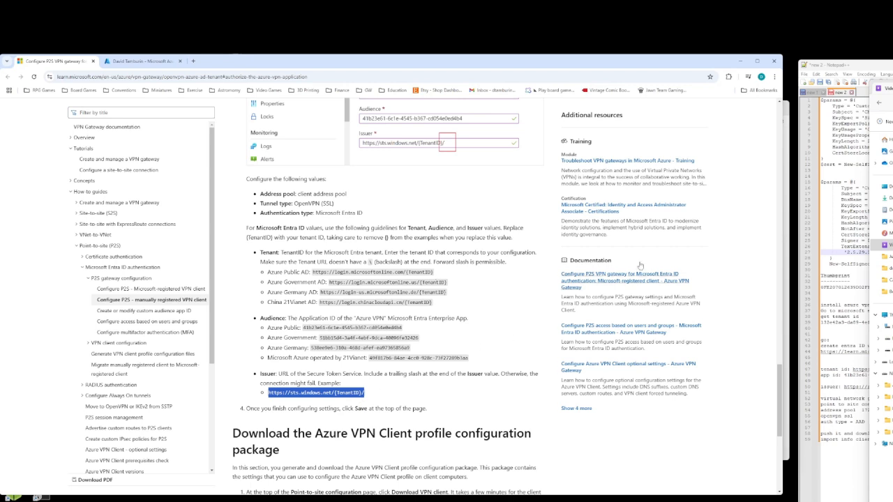
{"action": "key", "text": "alt+Tab"}
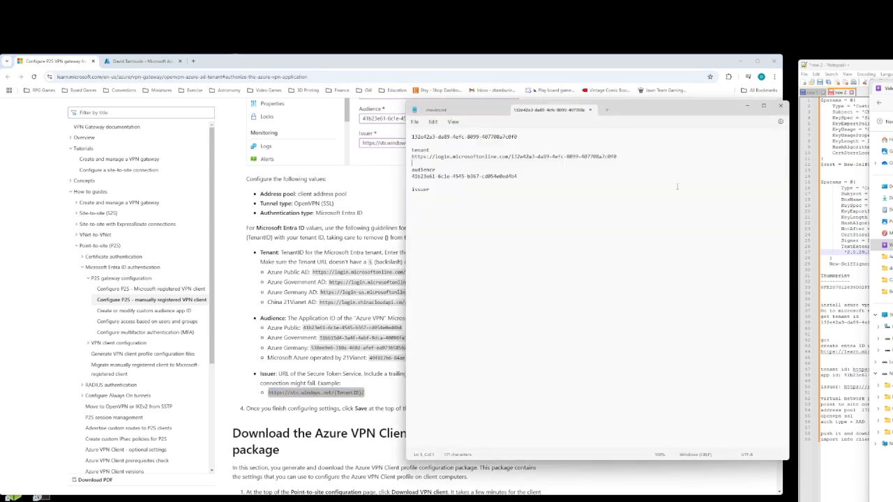
{"action": "key", "text": "ctrl+v"}
{"action": "key", "text": "shift+Left"}
{"action": "key", "text": "shift+Left"}
{"action": "key", "text": "shift+Left"}
{"action": "key", "text": "shift+Left"}
{"action": "key", "text": "shift+Left"}
{"action": "key", "text": "shift+Left"}
{"action": "key", "text": "BackSpace"}
{"action": "left_click", "coordinate": [419, 138]}
{"action": "key", "text": "shift+Down"}
{"action": "key", "text": "ctrl+c"}
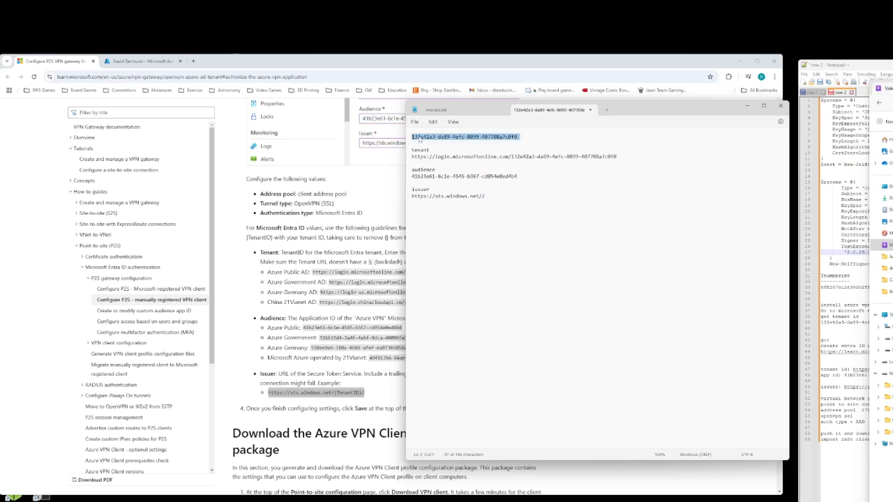
{"action": "left_click", "coordinate": [481, 196]}
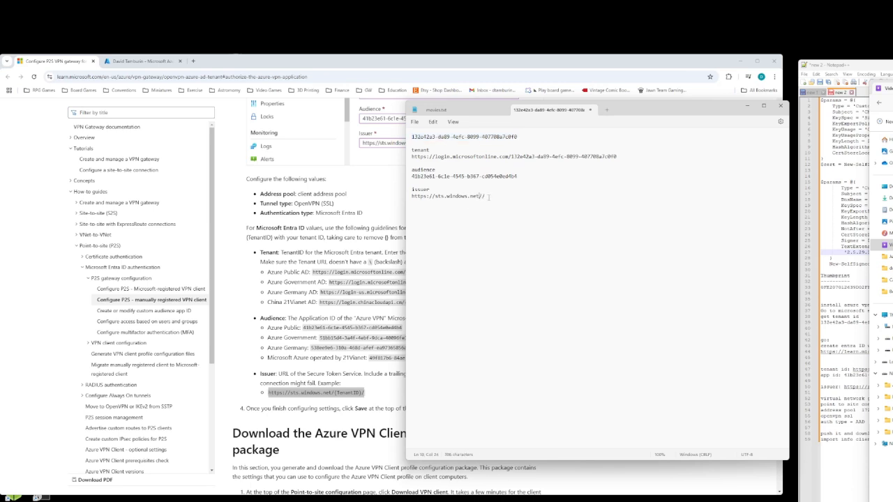
{"action": "key", "text": "ctrl+v"}
{"action": "key", "text": "BackSpace"}
Step: Check the deployment status in the Azure portal, and read the article's instructions for downloading the Azure VPN Client profile package
{"action": "left_click", "coordinate": [132, 64]}
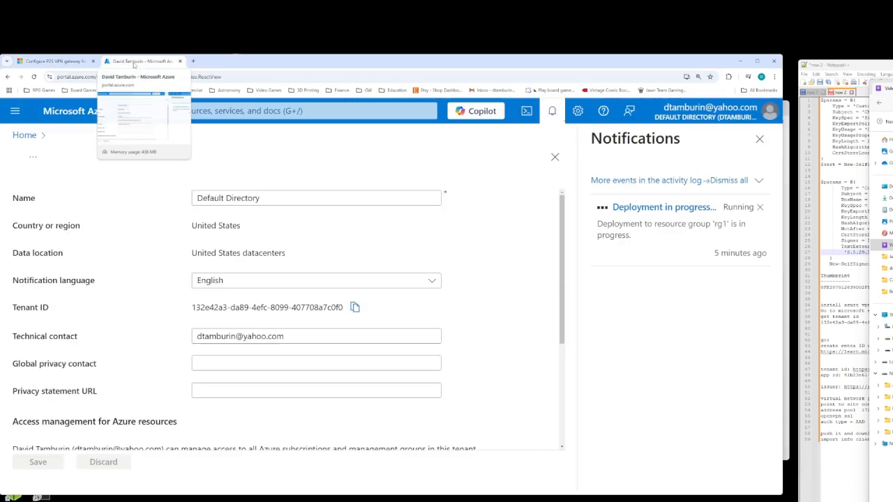
{"action": "left_click", "coordinate": [55, 62]}
{"action": "scroll", "coordinate": [336, 237], "scroll_direction": "down", "scroll_amount": 3}
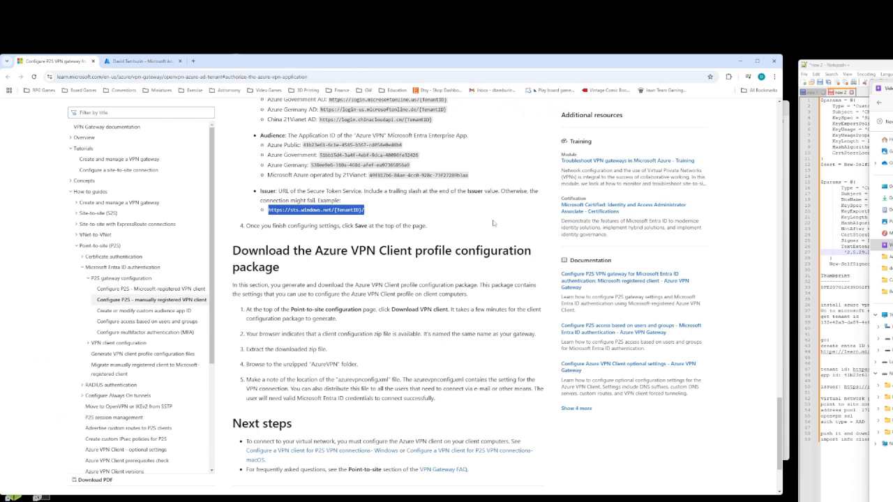
Step: Switch to the Azure portal, find the Virtual machines service with the search "vm", and start creating an Azure virtual machine
{"action": "left_click", "coordinate": [143, 62]}
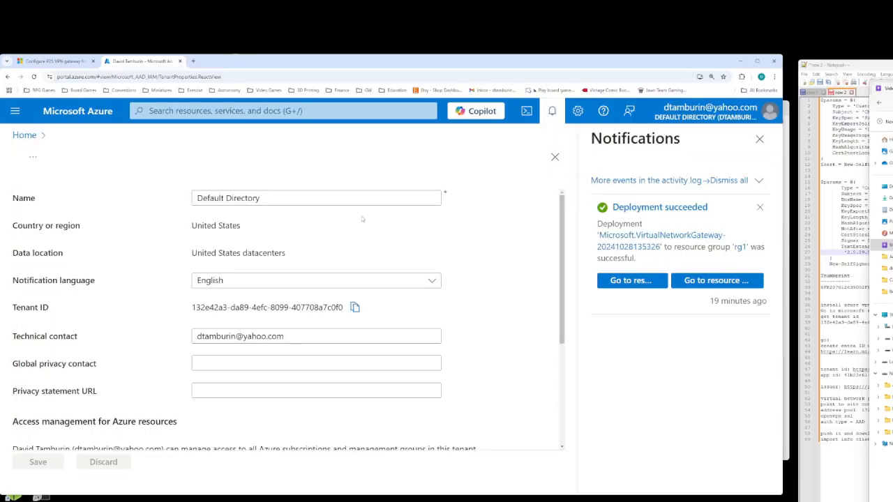
{"action": "left_click", "coordinate": [200, 111]}
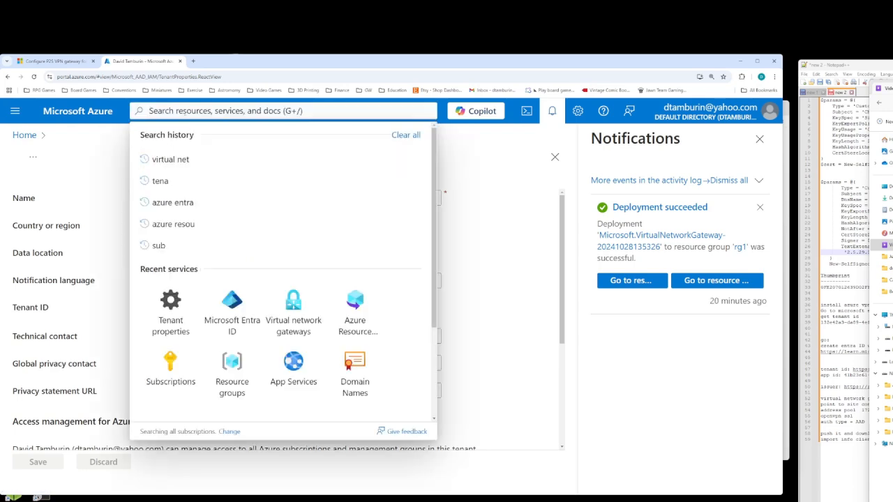
{"action": "type", "text": "vm"}
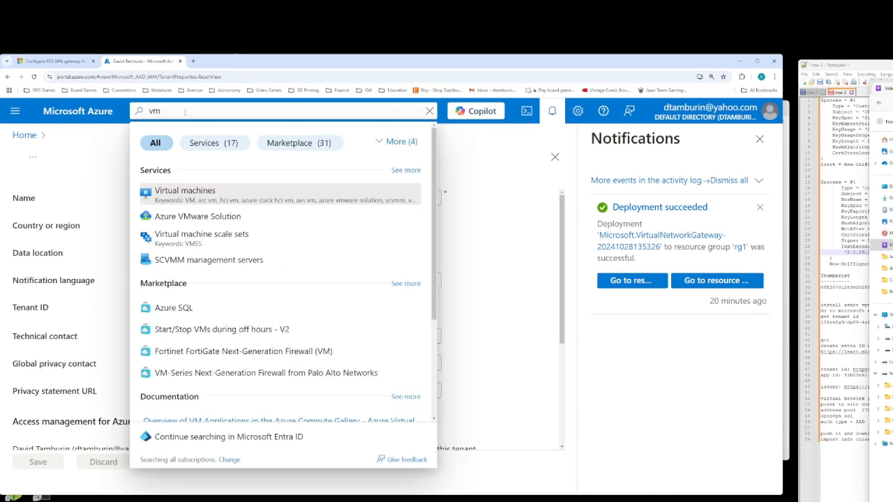
{"action": "left_click", "coordinate": [214, 190]}
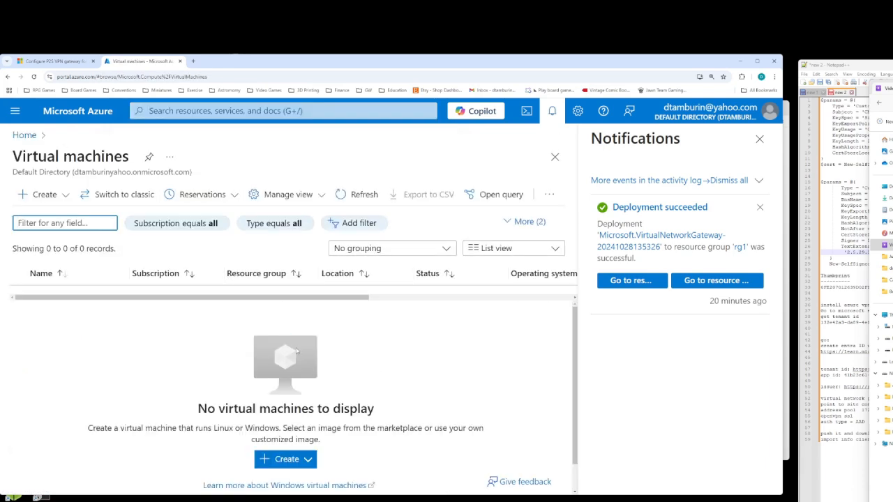
{"action": "left_click", "coordinate": [45, 194]}
{"action": "left_click", "coordinate": [44, 222]}
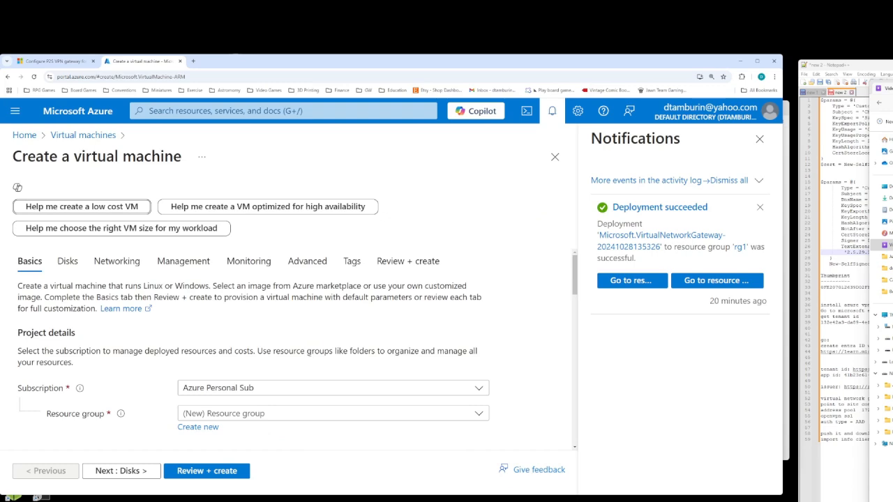
Step: Assign the new virtual machine to resource group RG1 and name it vm1
{"action": "scroll", "coordinate": [201, 333], "scroll_direction": "down", "scroll_amount": 5}
{"action": "scroll", "coordinate": [201, 333], "scroll_direction": "up", "scroll_amount": 3}
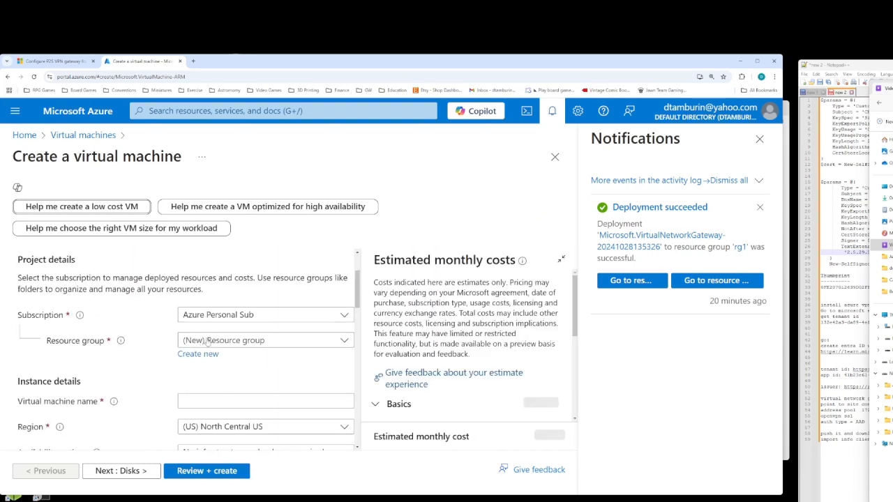
{"action": "left_click", "coordinate": [210, 340]}
{"action": "left_click", "coordinate": [209, 404]}
{"action": "scroll", "coordinate": [209, 403], "scroll_direction": "down", "scroll_amount": 2}
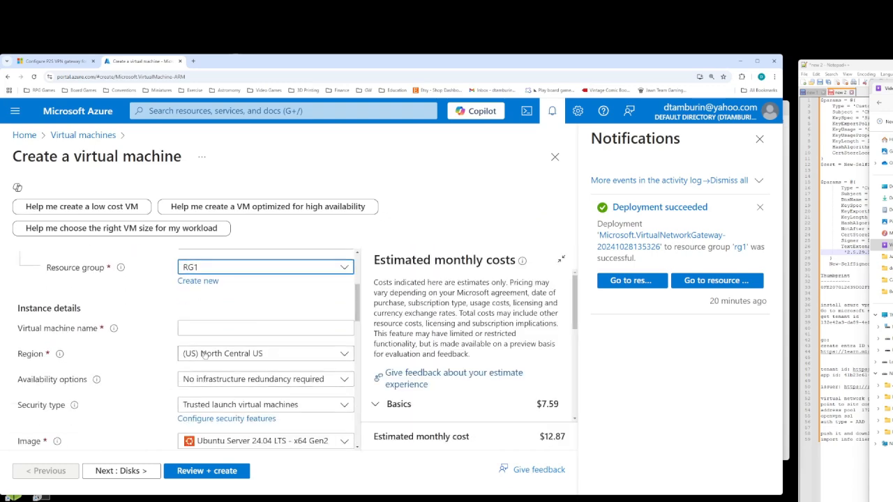
{"action": "left_click", "coordinate": [202, 333]}
{"action": "type", "text": "vm1"}
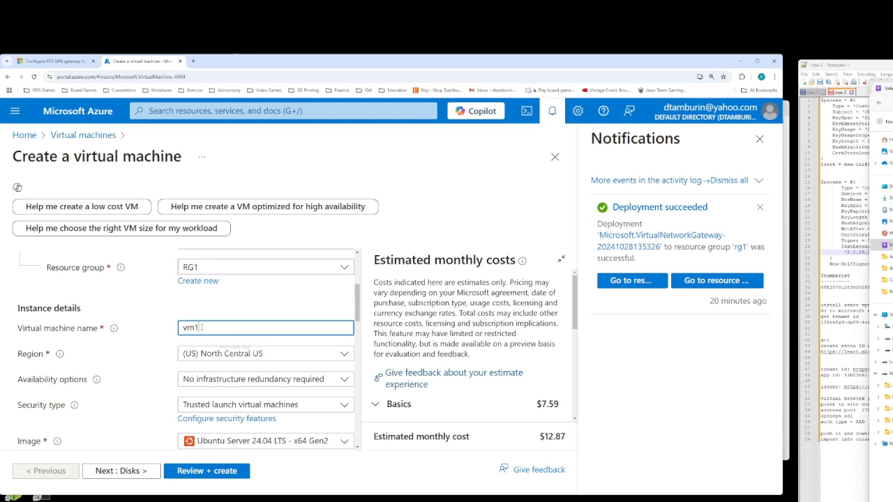
Step: Keep the remaining default basics, including Standard_B1s size and a generated SSH key pair, and the default disks, and proceed to the networking settings
{"action": "scroll", "coordinate": [146, 377], "scroll_direction": "down", "scroll_amount": 3}
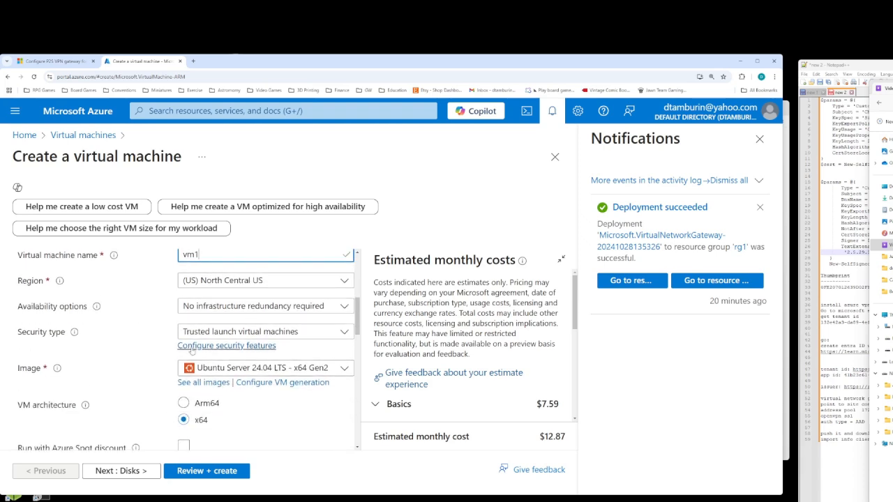
{"action": "scroll", "coordinate": [154, 377], "scroll_direction": "down", "scroll_amount": 4}
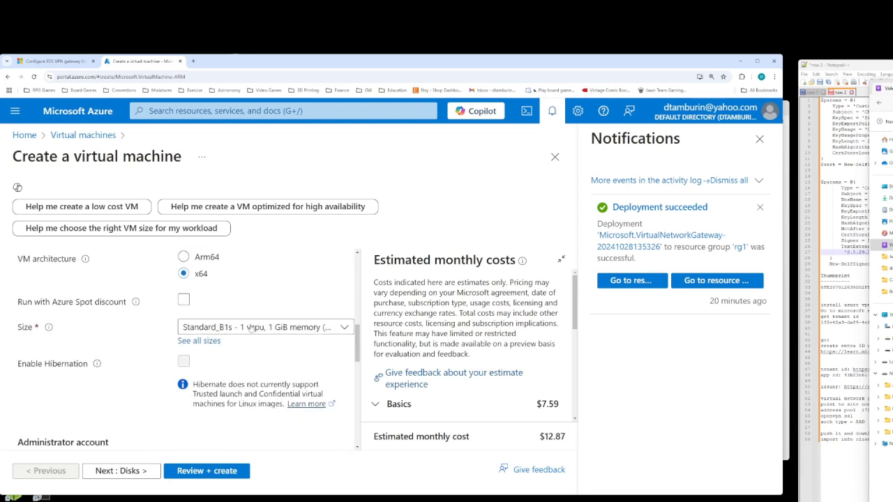
{"action": "scroll", "coordinate": [174, 373], "scroll_direction": "down", "scroll_amount": 8}
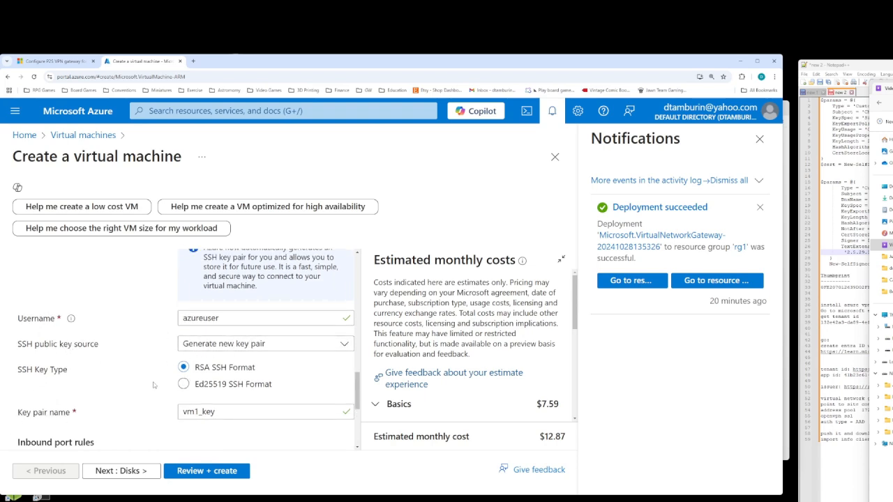
{"action": "scroll", "coordinate": [171, 374], "scroll_direction": "down", "scroll_amount": 1}
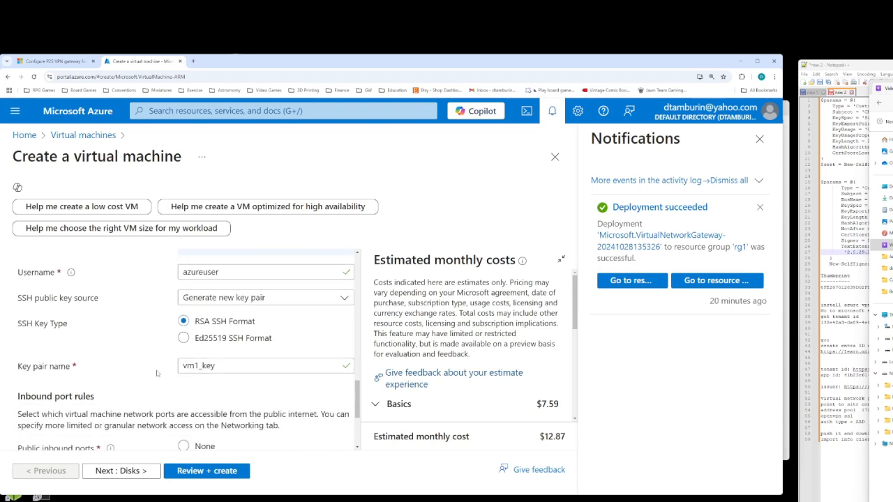
{"action": "scroll", "coordinate": [153, 374], "scroll_direction": "down", "scroll_amount": 2}
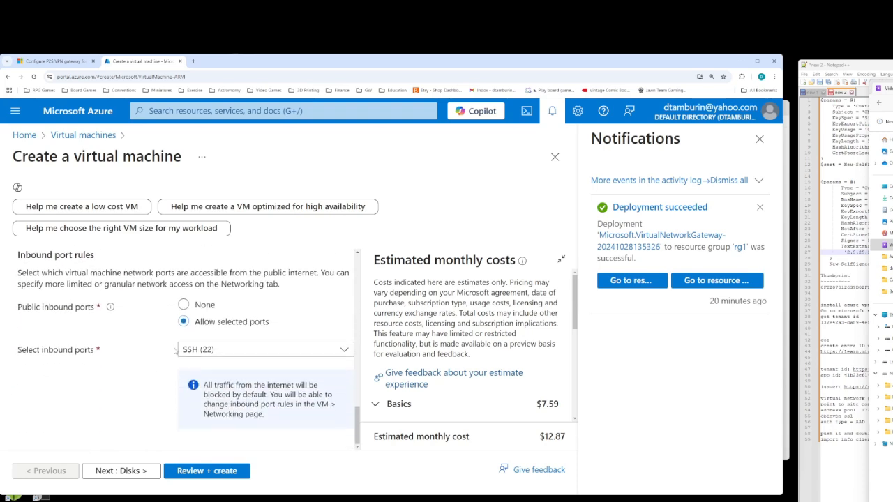
{"action": "left_click", "coordinate": [122, 471]}
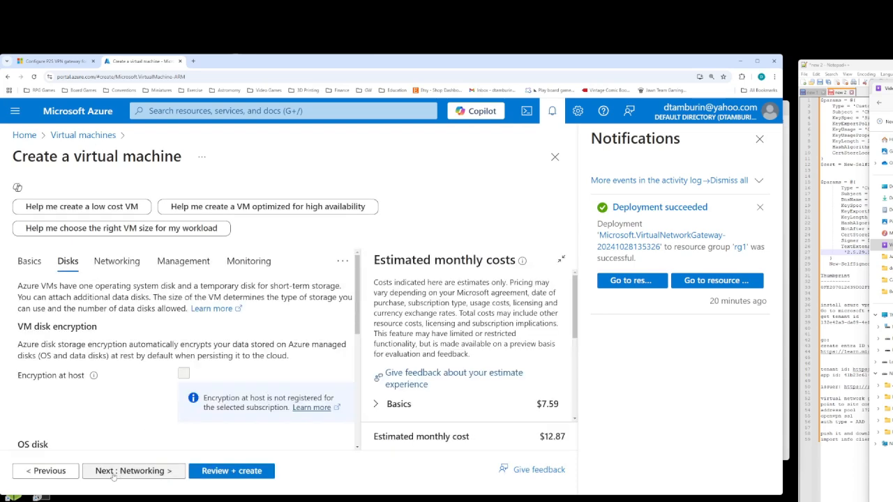
{"action": "scroll", "coordinate": [133, 405], "scroll_direction": "down", "scroll_amount": 5}
{"action": "left_click", "coordinate": [133, 471]}
Step: Set the virtual machine's public IP to None, keeping it on vnet1-rg1 and subnet Network1 (10.0.0.0/24)
{"action": "scroll", "coordinate": [126, 363], "scroll_direction": "down", "scroll_amount": 3}
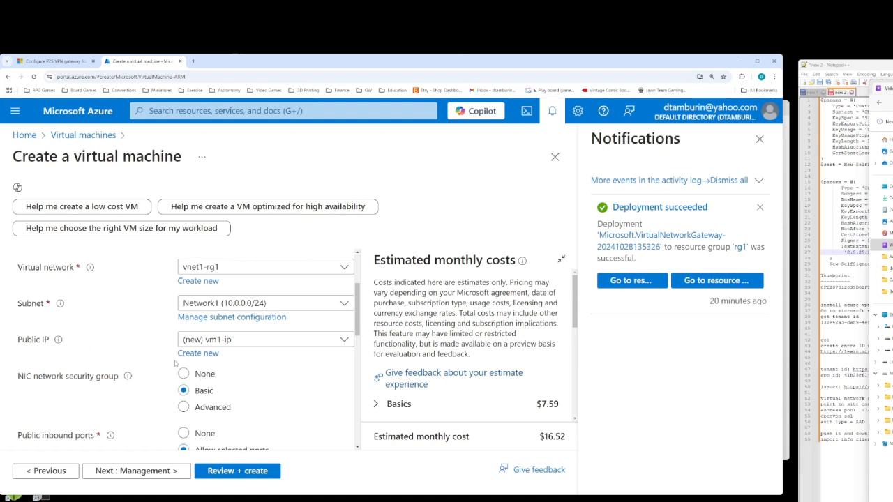
{"action": "scroll", "coordinate": [149, 390], "scroll_direction": "down", "scroll_amount": 1}
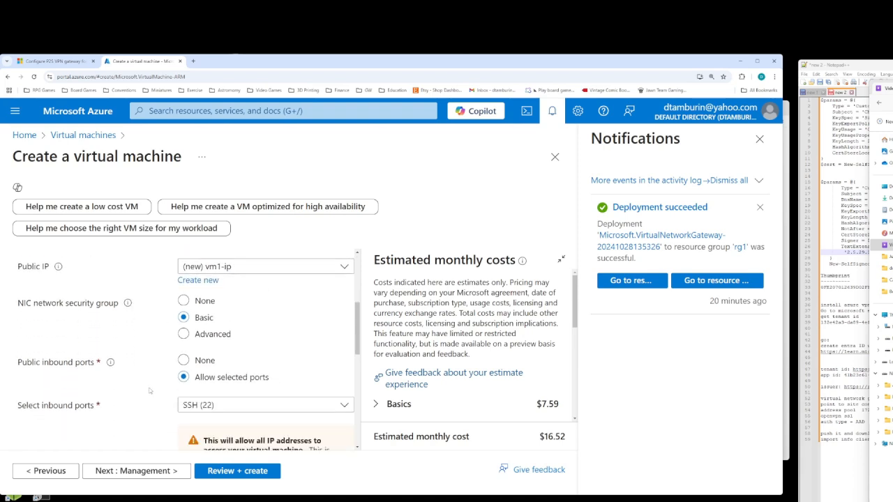
{"action": "scroll", "coordinate": [172, 378], "scroll_direction": "up", "scroll_amount": 1}
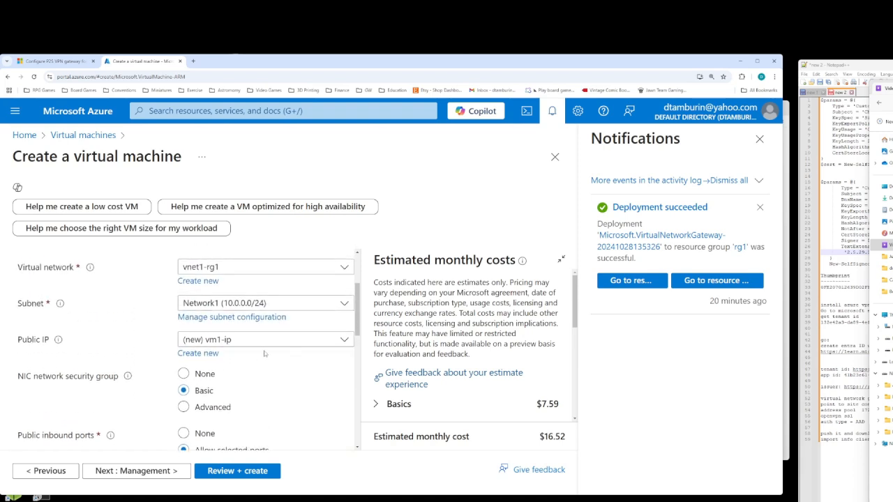
{"action": "left_click", "coordinate": [242, 342]}
{"action": "left_click", "coordinate": [193, 377]}
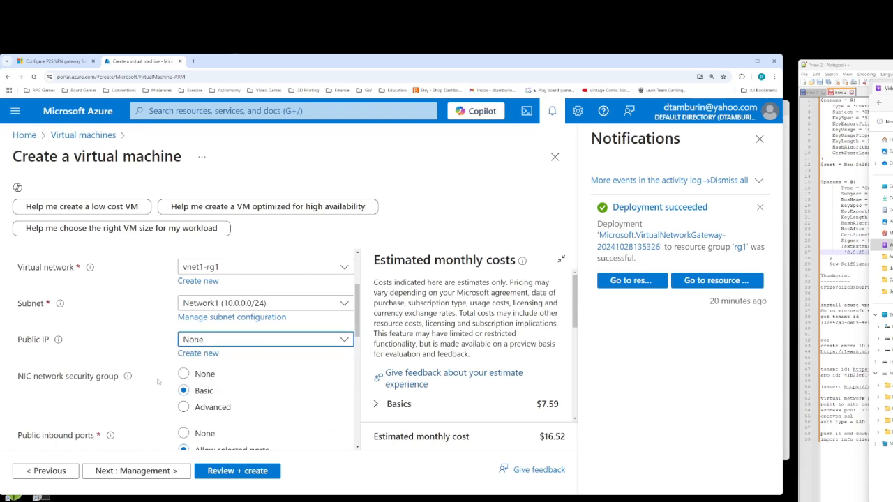
Step: Accept the default load balancing, management, monitoring, advanced and tag settings, and validate the virtual machine configuration
{"action": "scroll", "coordinate": [152, 405], "scroll_direction": "down", "scroll_amount": 2}
{"action": "scroll", "coordinate": [153, 404], "scroll_direction": "down", "scroll_amount": 4}
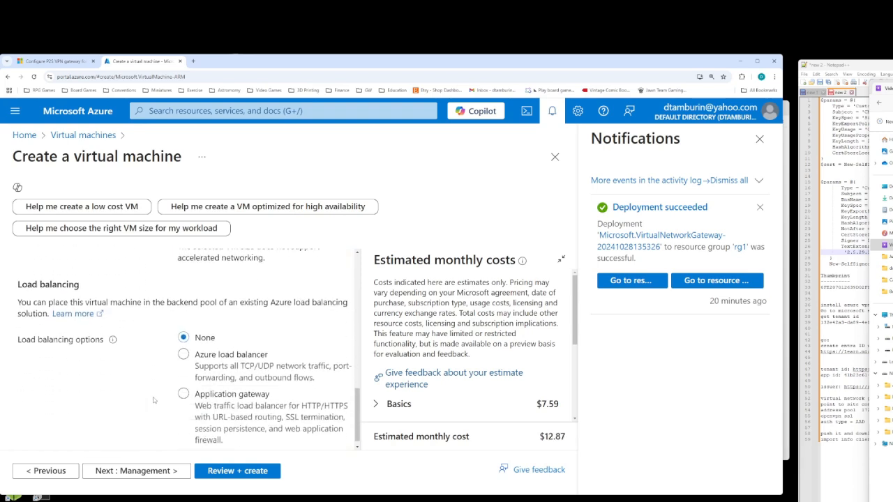
{"action": "left_click", "coordinate": [155, 469]}
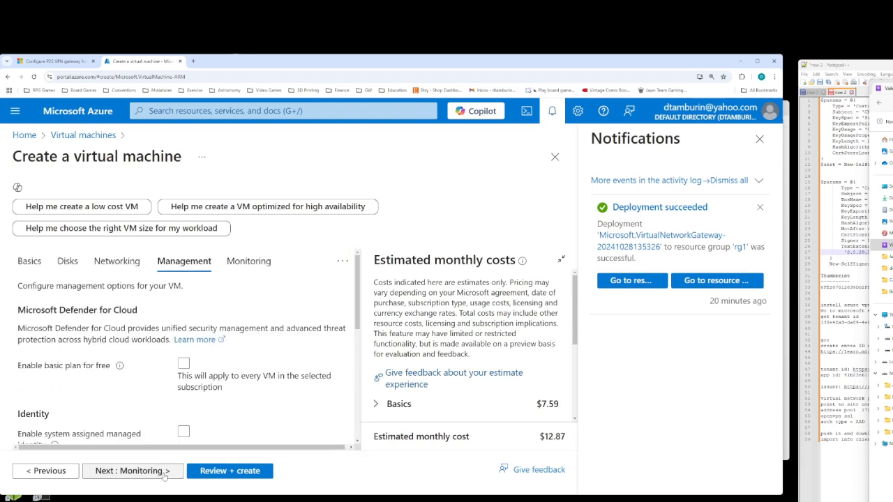
{"action": "left_click", "coordinate": [160, 471]}
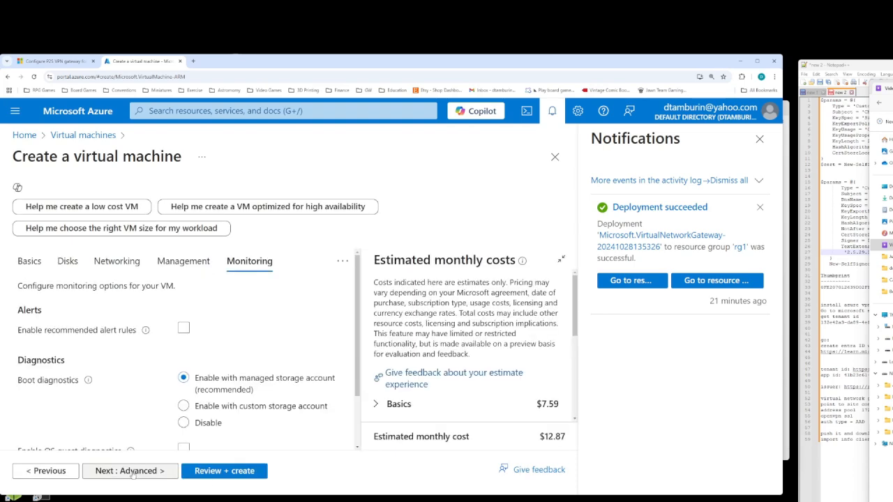
{"action": "left_click", "coordinate": [133, 472]}
{"action": "left_click", "coordinate": [129, 472]}
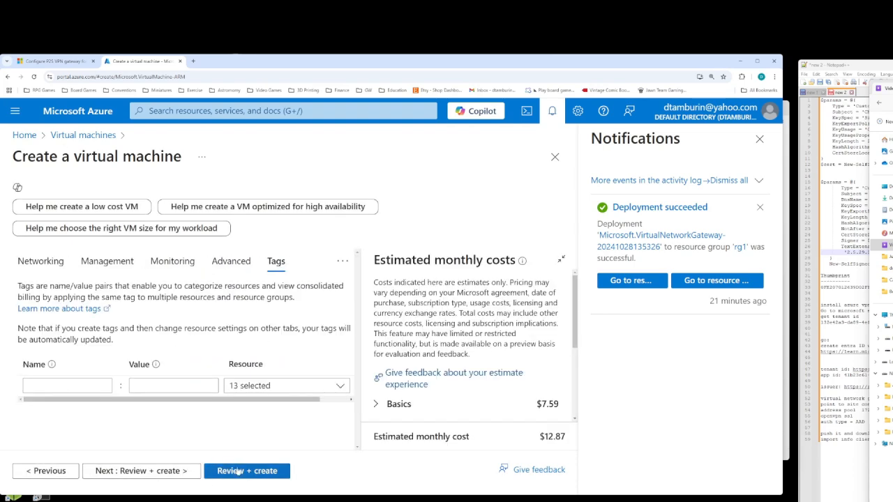
{"action": "left_click", "coordinate": [238, 471]}
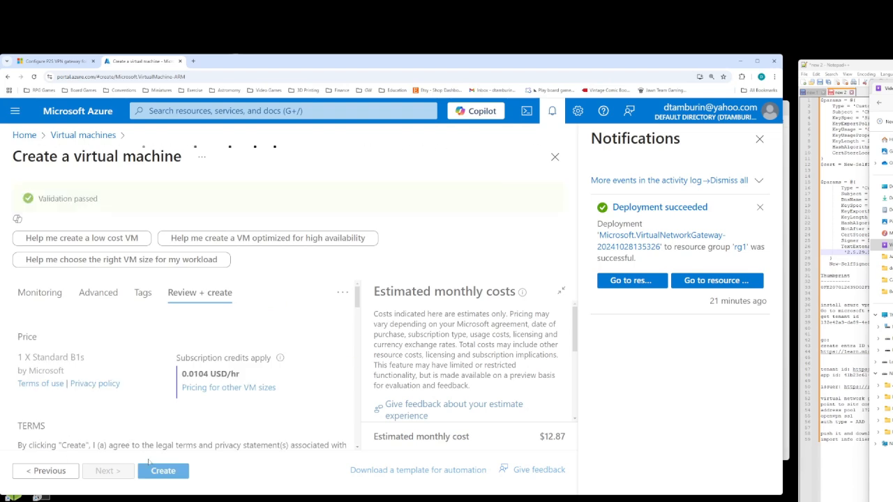
Step: Create the virtual machine and download the private key of its new SSH key pair
{"action": "left_click", "coordinate": [146, 476]}
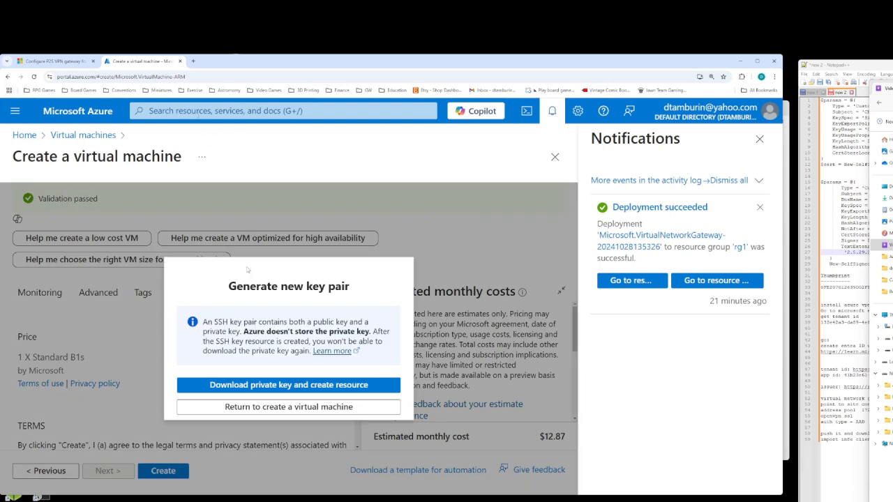
{"action": "left_click", "coordinate": [310, 393]}
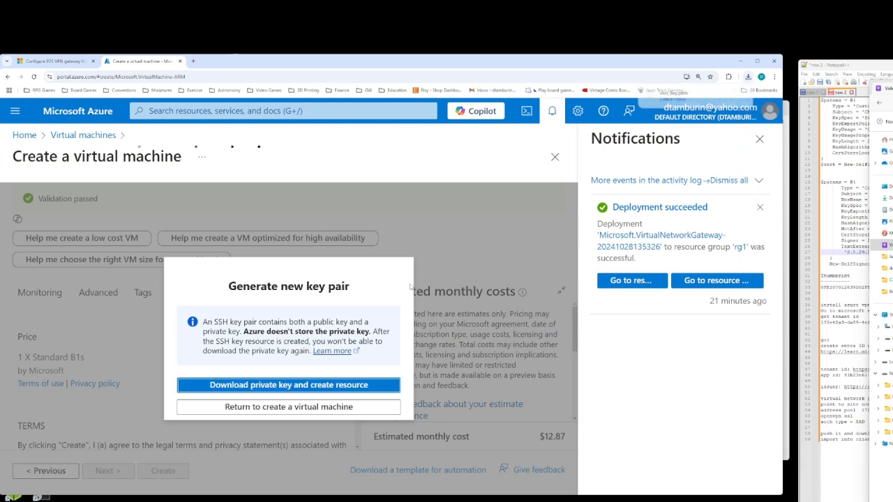
{"action": "left_click", "coordinate": [327, 407]}
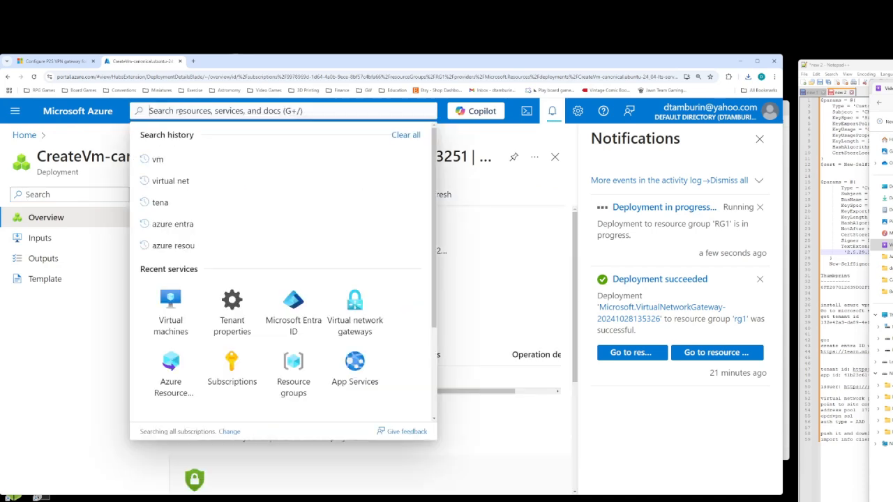
Step: Open the virtual network gateway vng-vnet1-rg1 and copy its public IP address into the notes
{"action": "left_click", "coordinate": [353, 311]}
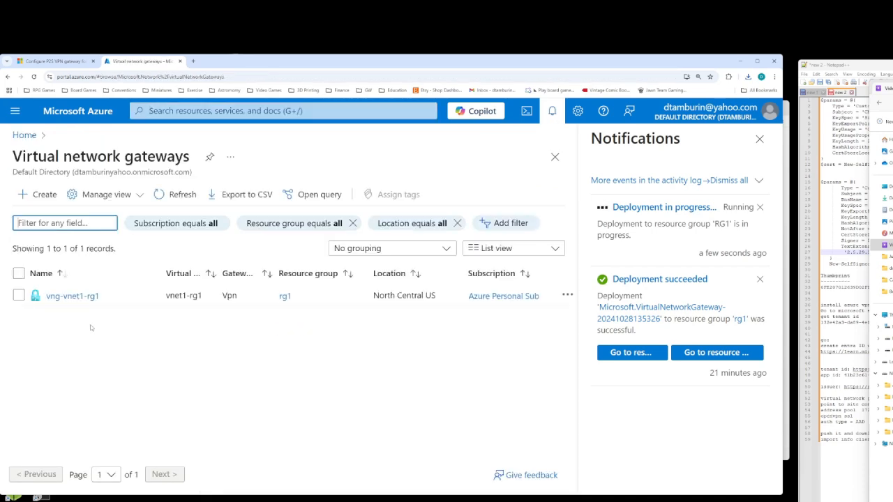
{"action": "left_click", "coordinate": [75, 297]}
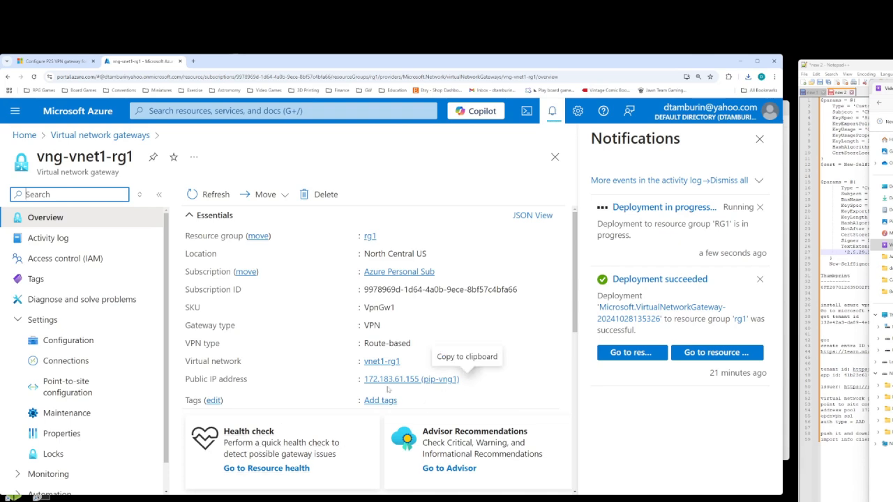
{"action": "left_click", "coordinate": [466, 379]}
{"action": "left_click", "coordinate": [466, 379]}
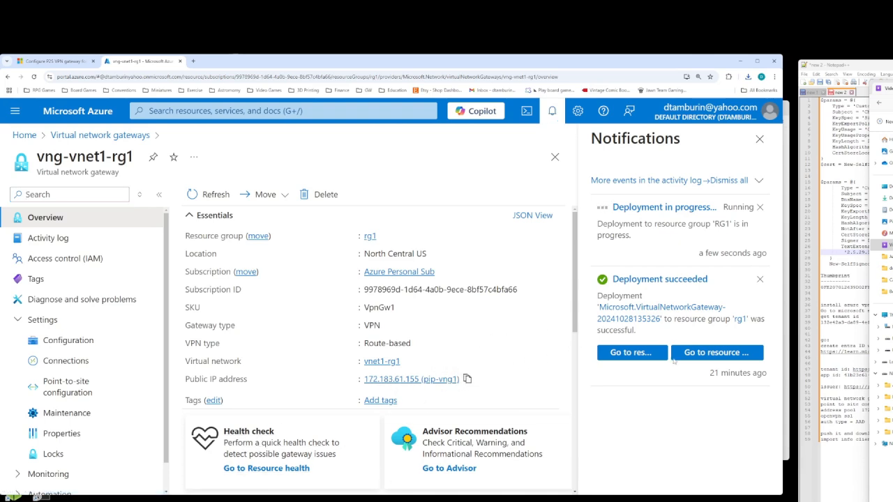
{"action": "left_click", "coordinate": [787, 157]}
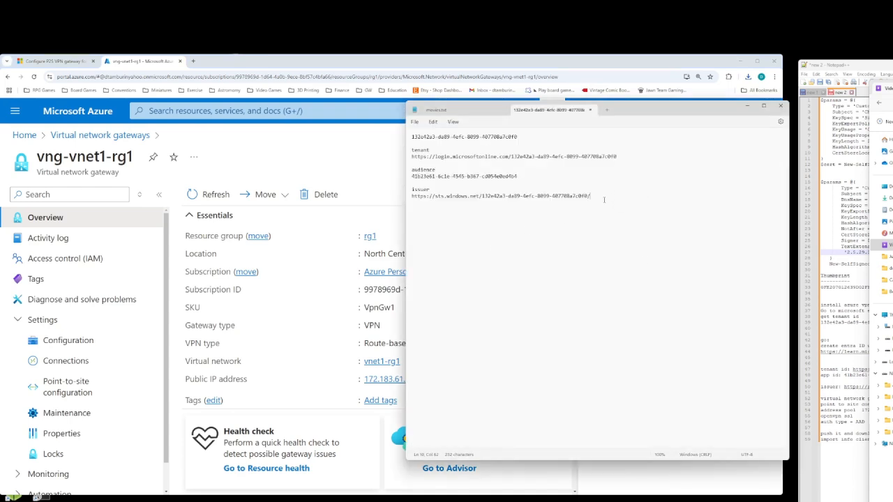
{"action": "key", "text": "ctrl+v"}
{"action": "left_click", "coordinate": [321, 349]}
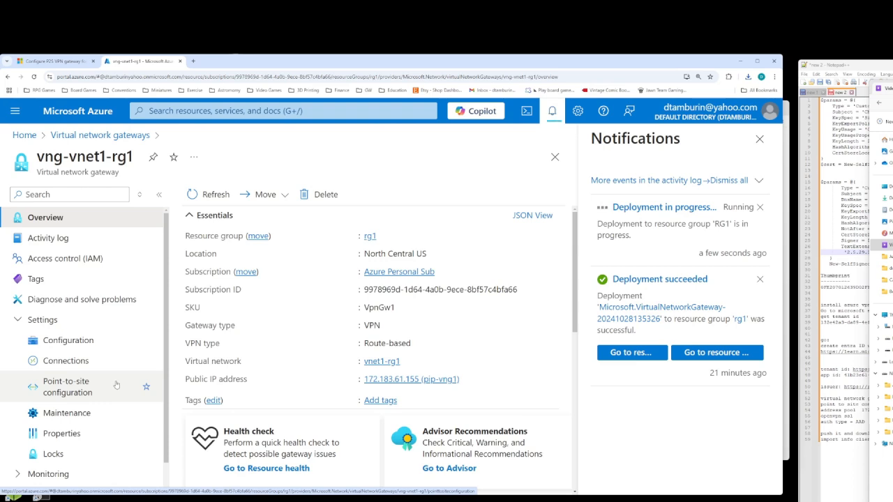
Step: Start the point-to-site configuration of gateway vng-vnet1-rg1 and set its address pool to 172.22.1.0/24
{"action": "left_click", "coordinate": [88, 392]}
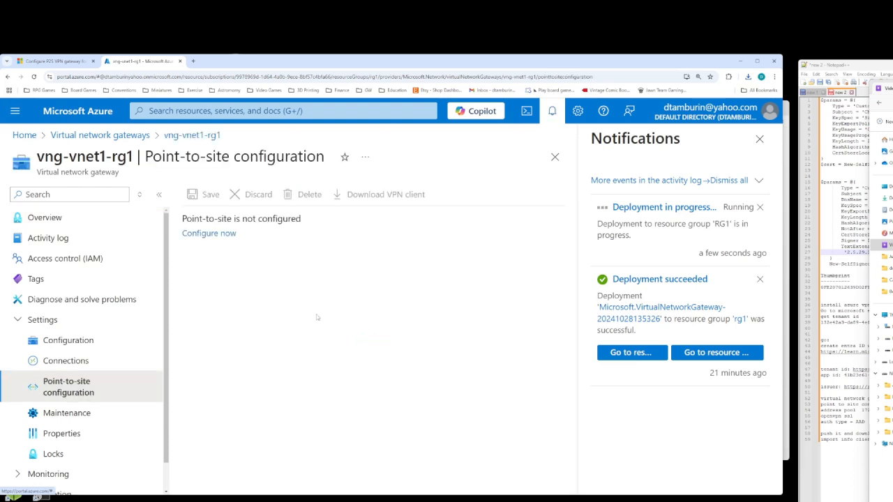
{"action": "left_click", "coordinate": [209, 234]}
{"action": "left_click", "coordinate": [255, 235]}
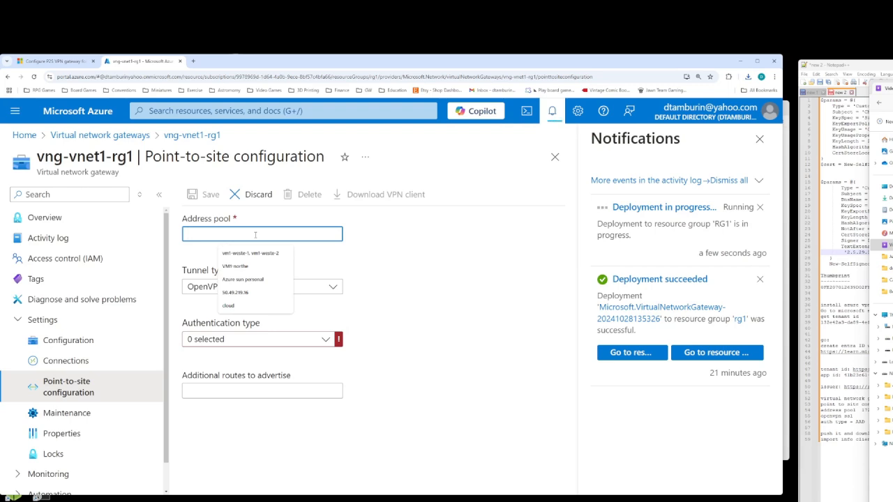
{"action": "left_click", "coordinate": [296, 248]}
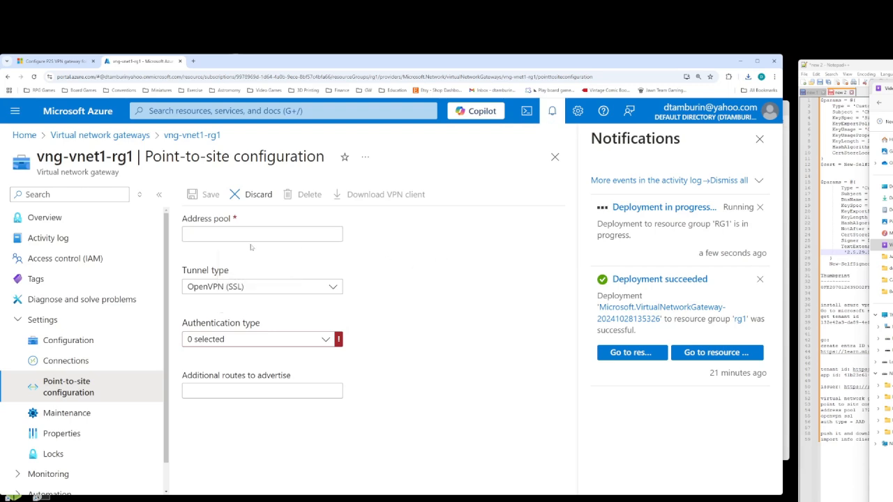
{"action": "left_click", "coordinate": [228, 233]}
{"action": "type", "text": "172"}
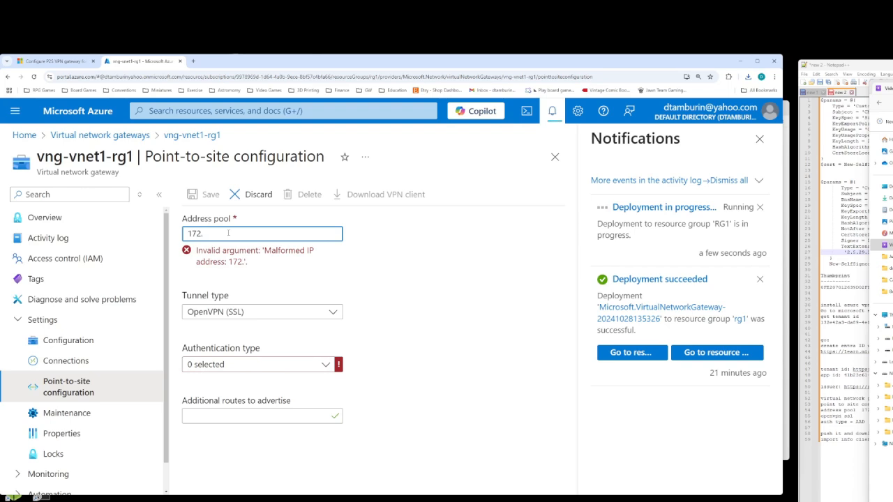
{"action": "type", "text": ".22"}
{"action": "type", "text": ".1.0/24"}
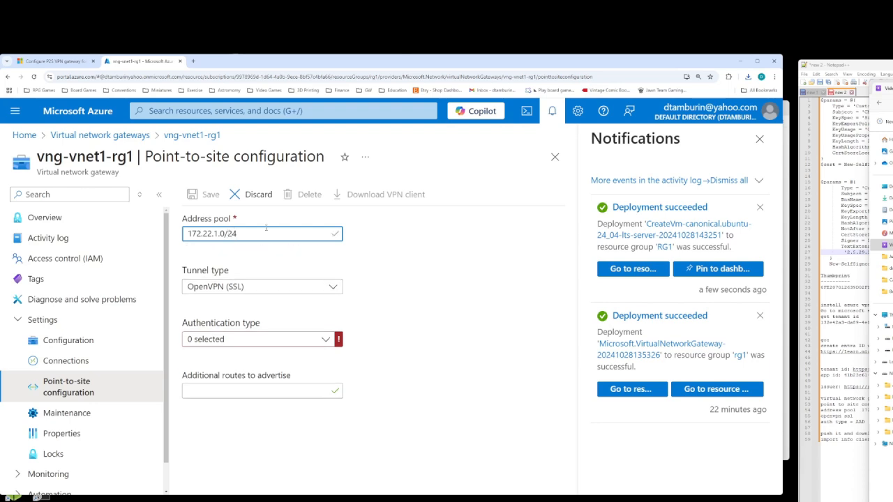
{"action": "left_click", "coordinate": [432, 273]}
Step: Choose OpenVPN (SSL) as the tunnel type and Azure Active Directory as the authentication type
{"action": "left_click", "coordinate": [269, 288]}
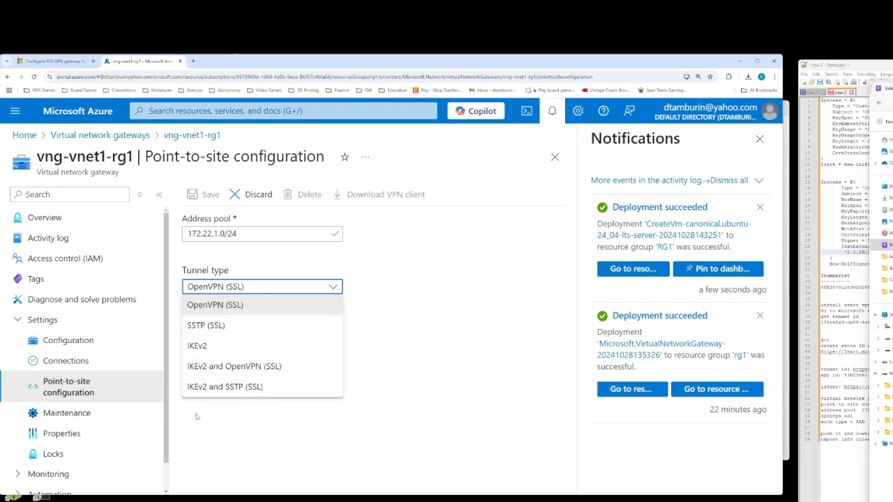
{"action": "left_click", "coordinate": [269, 307]}
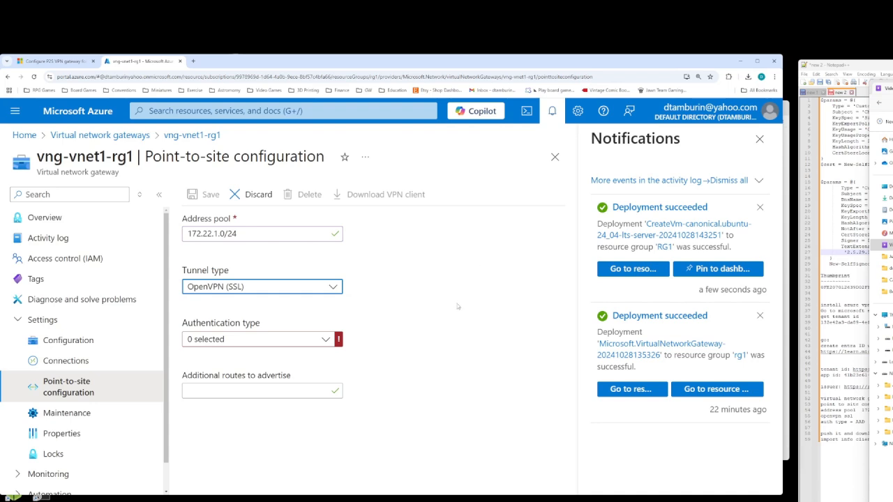
{"action": "left_click", "coordinate": [307, 342]}
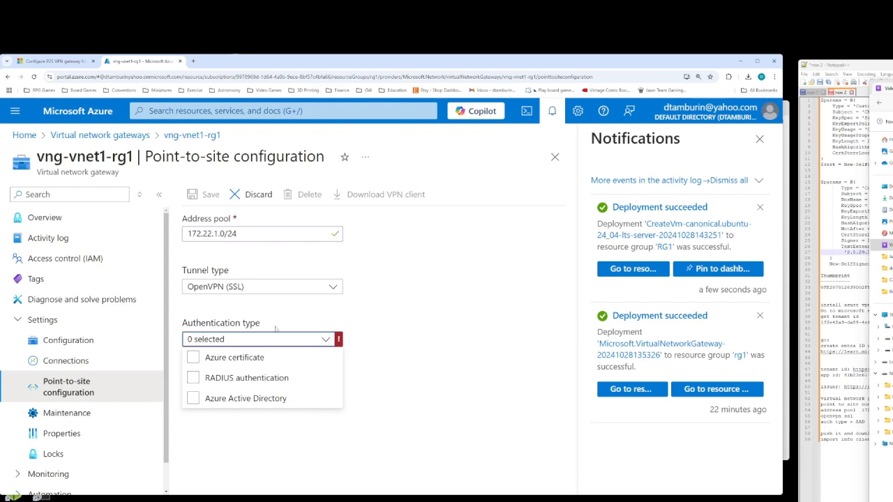
{"action": "left_click", "coordinate": [193, 399]}
{"action": "left_click", "coordinate": [192, 398]}
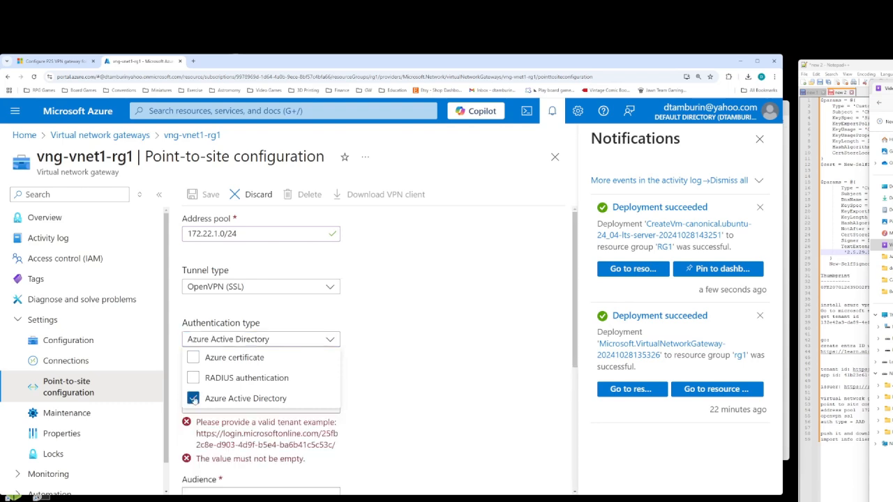
{"action": "left_click", "coordinate": [480, 311]}
Step: Copy the login.microsoftonline.com tenant URL from the notes into the Azure Active Directory Tenant field
{"action": "scroll", "coordinate": [486, 319], "scroll_direction": "down", "scroll_amount": 1}
{"action": "scroll", "coordinate": [487, 319], "scroll_direction": "down", "scroll_amount": 2}
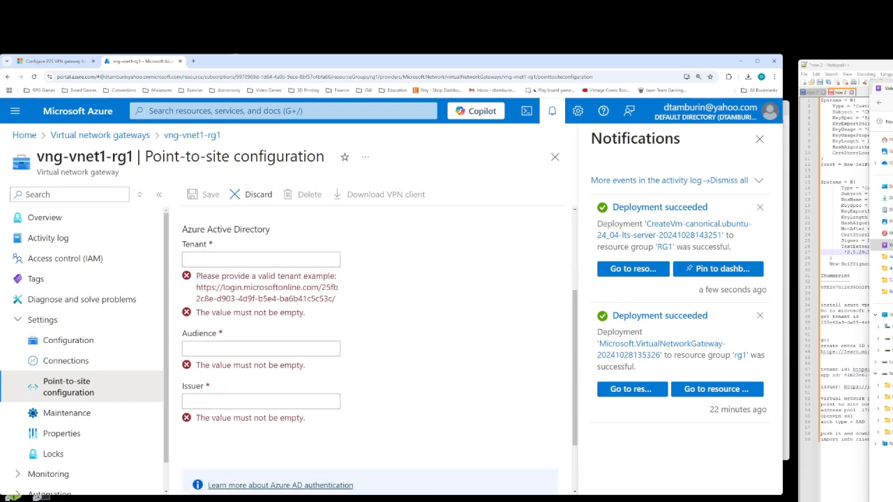
{"action": "left_click", "coordinate": [634, 458]}
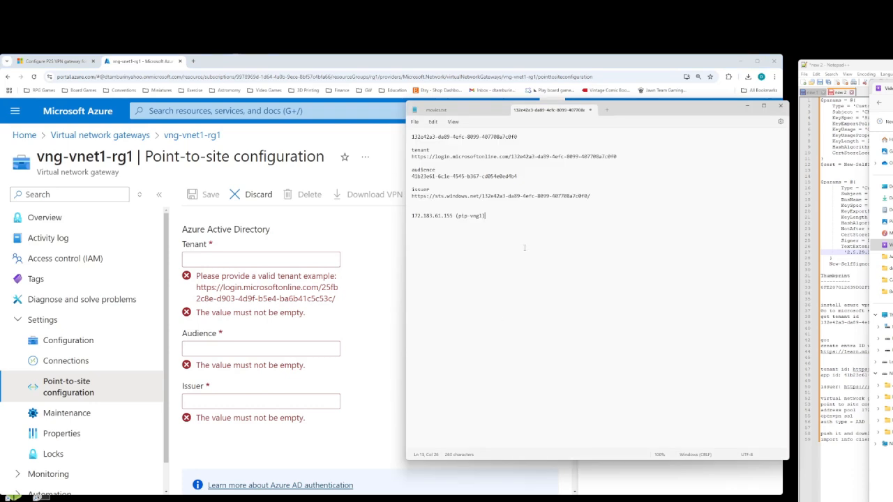
{"action": "left_click", "coordinate": [632, 155]}
{"action": "key", "text": "shift+Home"}
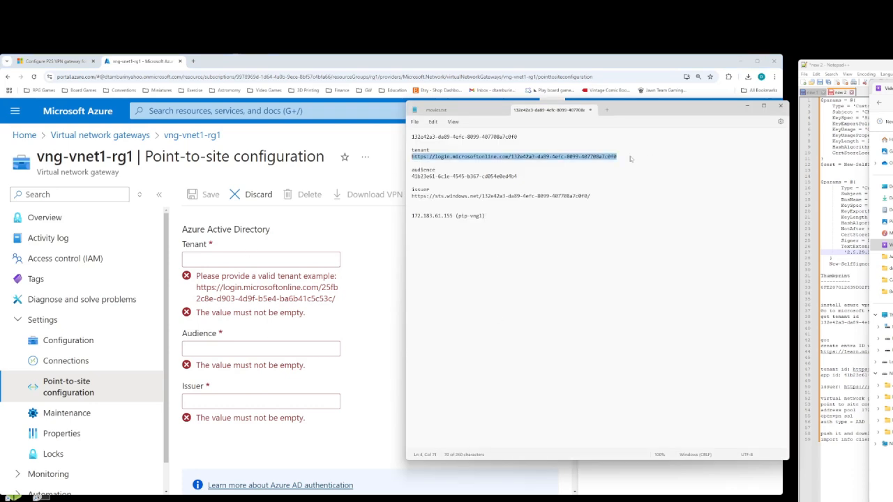
{"action": "left_click", "coordinate": [210, 259]}
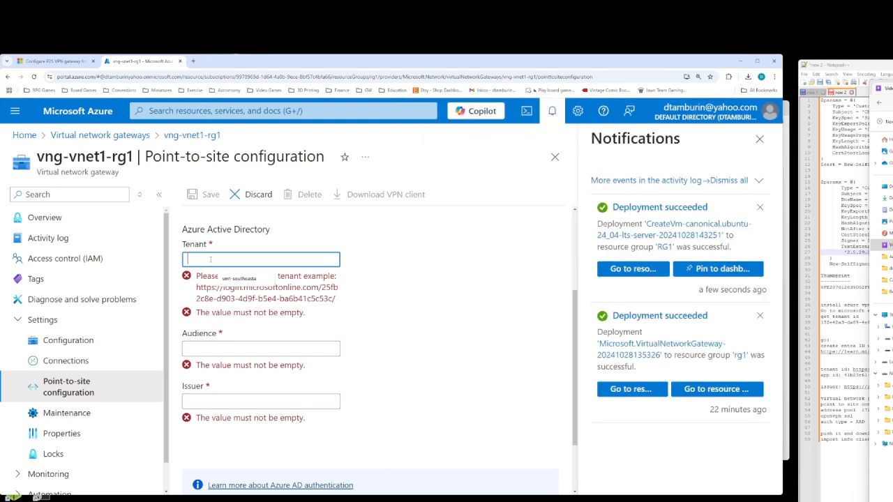
{"action": "key", "text": "ctrl+v"}
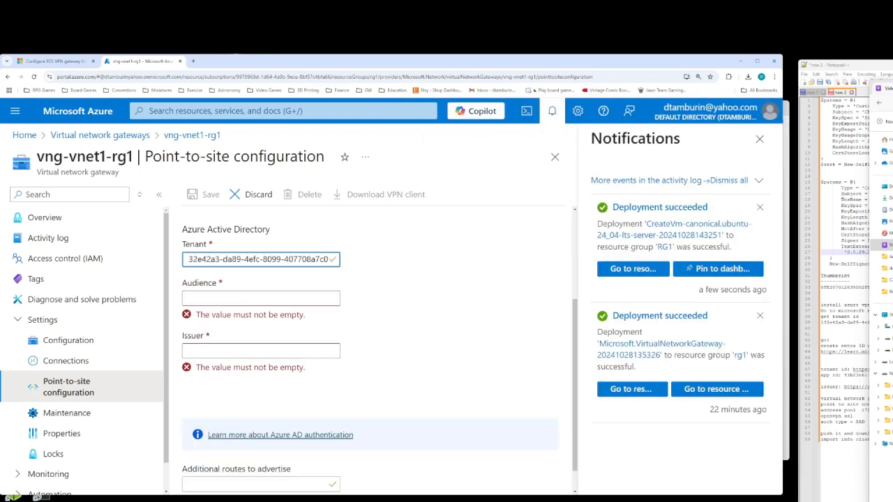
Step: Copy the audience ID 41b23e61-6c1e-4545-b367-cd054e0ed4b4 from the notes into the Audience field
{"action": "key", "text": "alt+Tab"}
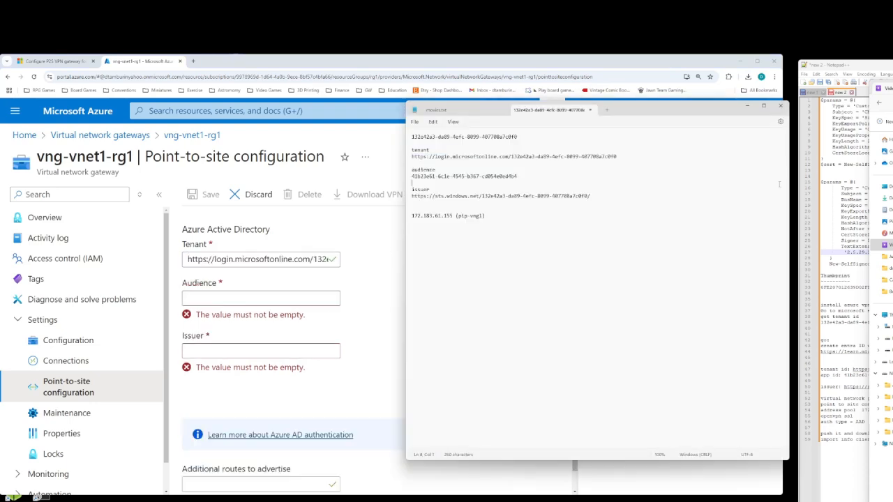
{"action": "triple_click", "coordinate": [524, 176]}
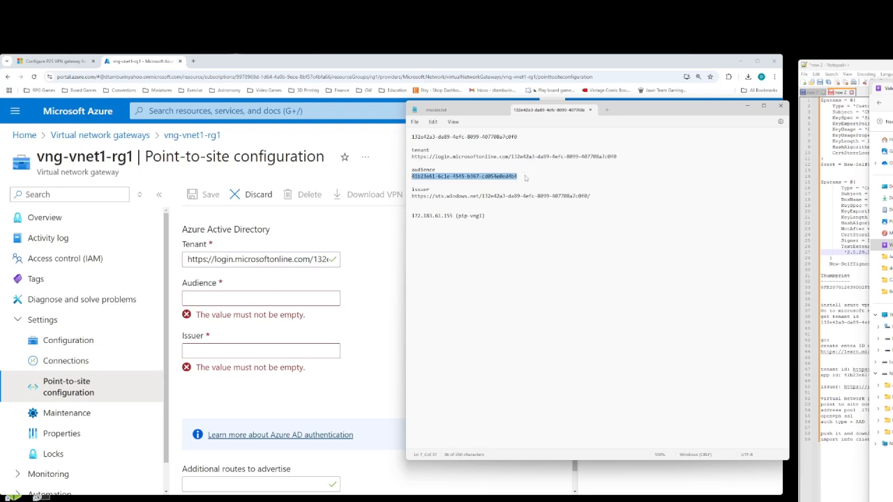
{"action": "left_click", "coordinate": [219, 297]}
{"action": "key", "text": "ctrl+v"}
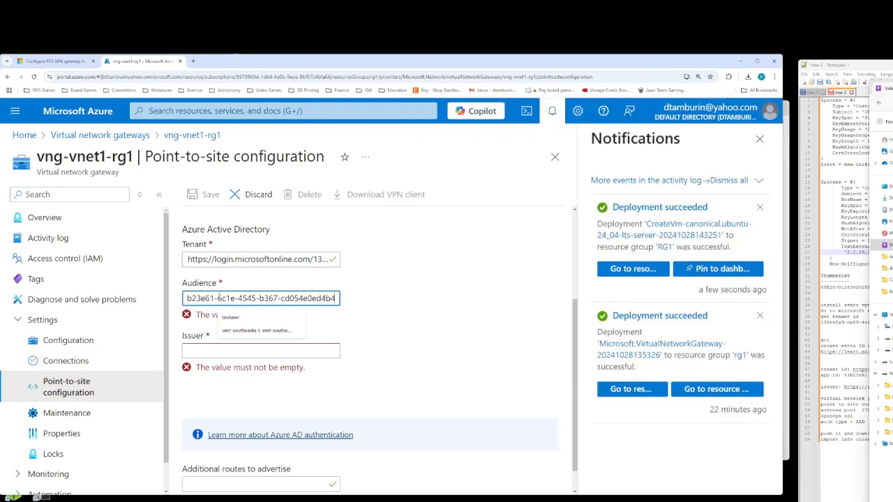
Step: Copy the sts.windows.net issuer URL, including its trailing slash, from the notes into the Issuer field
{"action": "key", "text": "alt+Tab"}
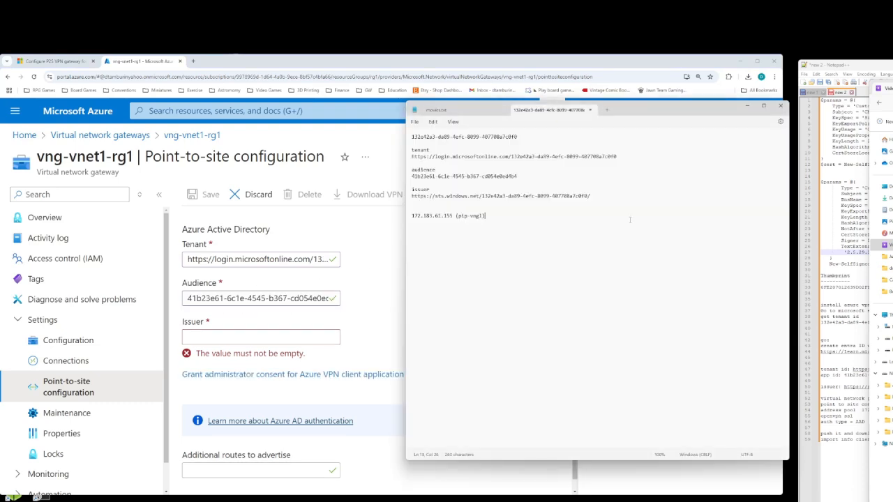
{"action": "triple_click", "coordinate": [595, 196]}
{"action": "key", "text": "ctrl+c"}
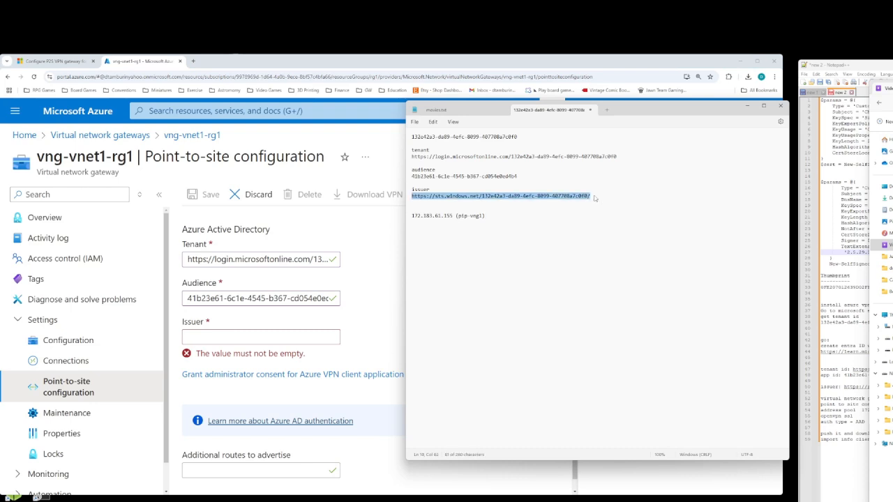
{"action": "left_click", "coordinate": [213, 337]}
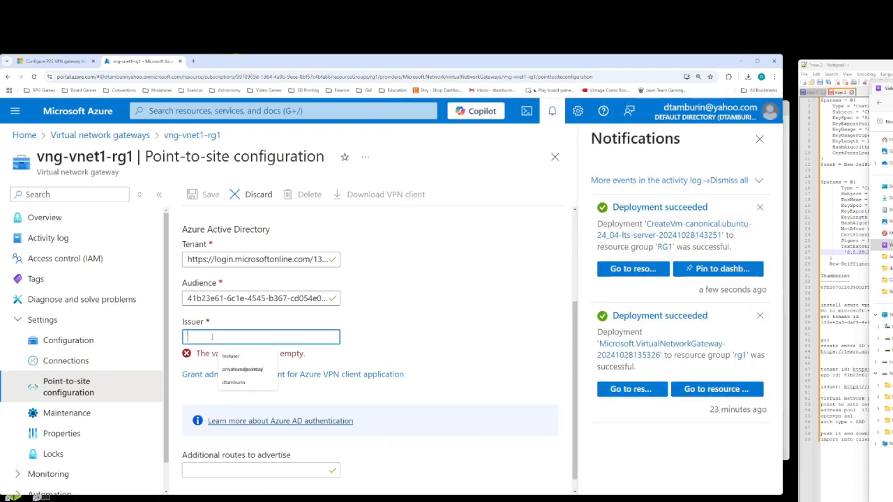
{"action": "key", "text": "ctrl+v"}
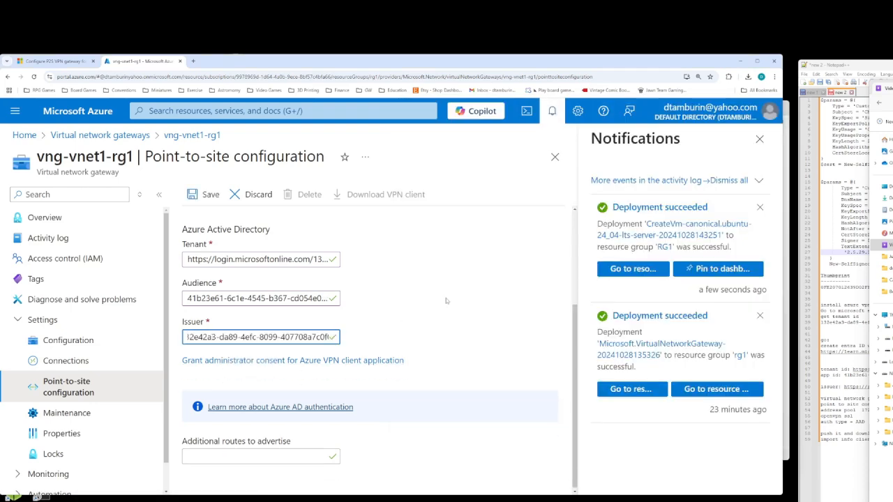
{"action": "left_click", "coordinate": [448, 300]}
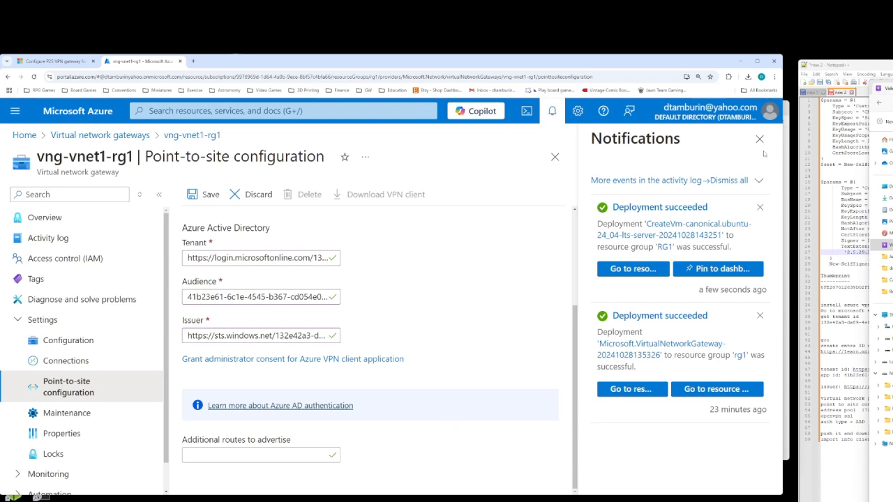
Step: Save the point-to-site configuration and check its progress in the notifications
{"action": "left_click", "coordinate": [760, 138]}
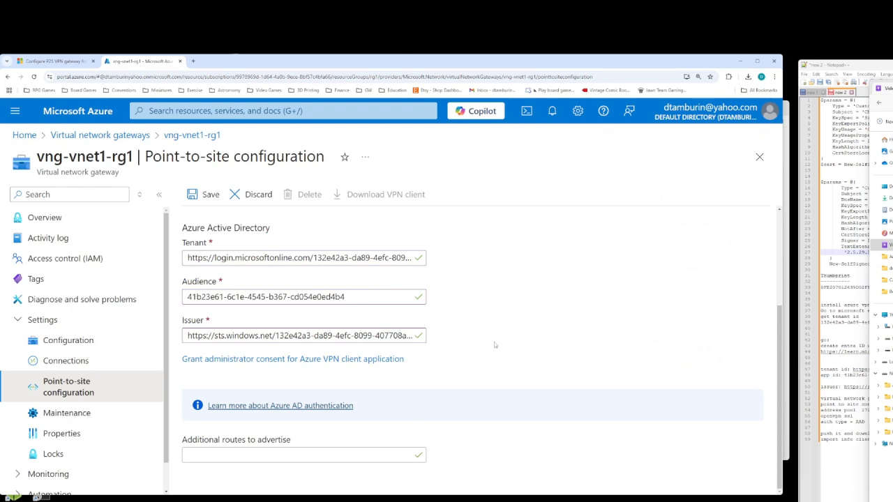
{"action": "left_click", "coordinate": [206, 195]}
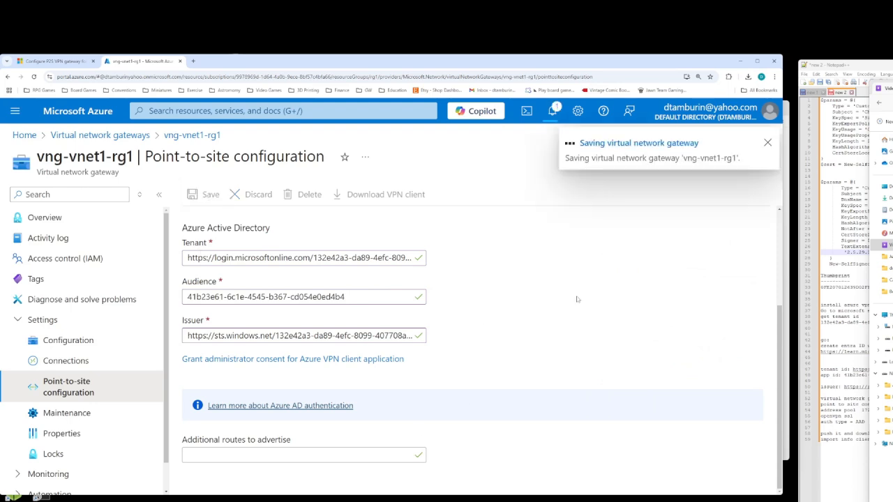
{"action": "left_click", "coordinate": [552, 111]}
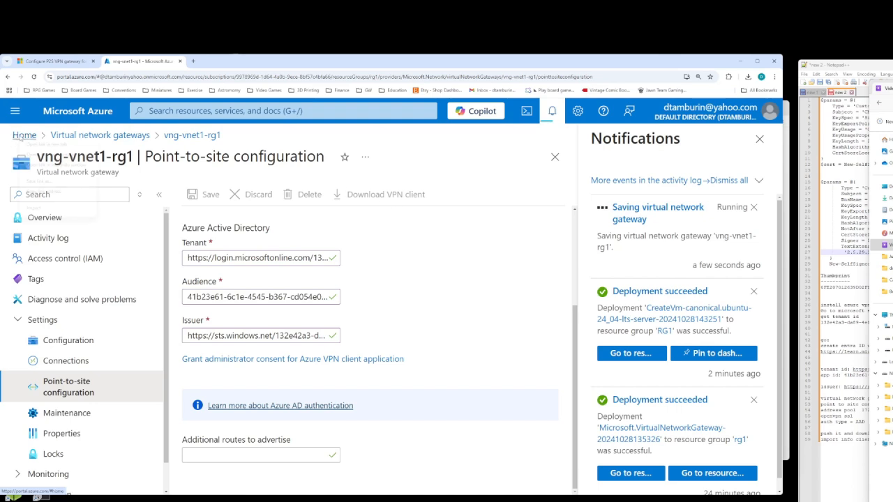
Step: Open the portal home in a separate tab with the same account and examine virtual machine vm1's networking details, including its private IP address
{"action": "left_click", "coordinate": [43, 145]}
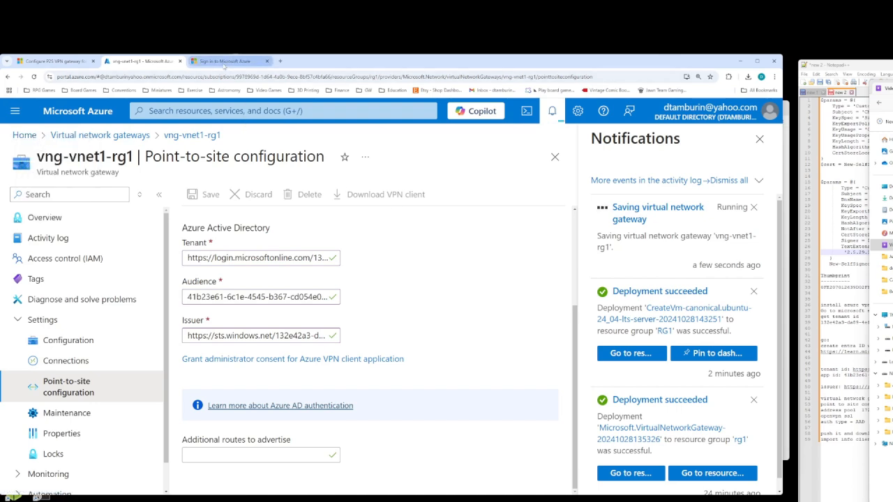
{"action": "left_click", "coordinate": [225, 63]}
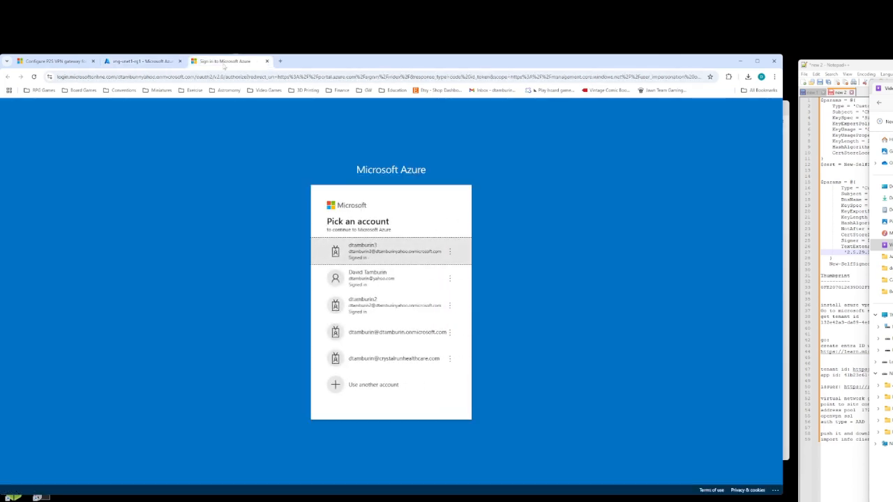
{"action": "left_click", "coordinate": [397, 282]}
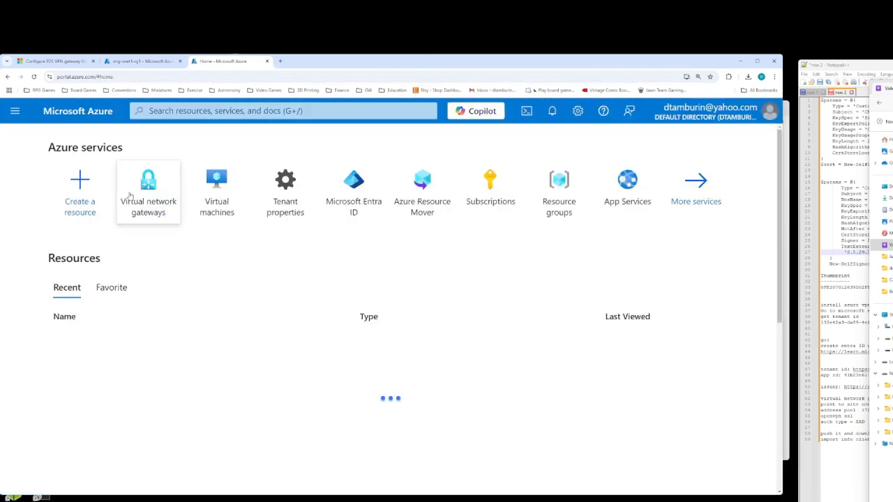
{"action": "left_click", "coordinate": [214, 193]}
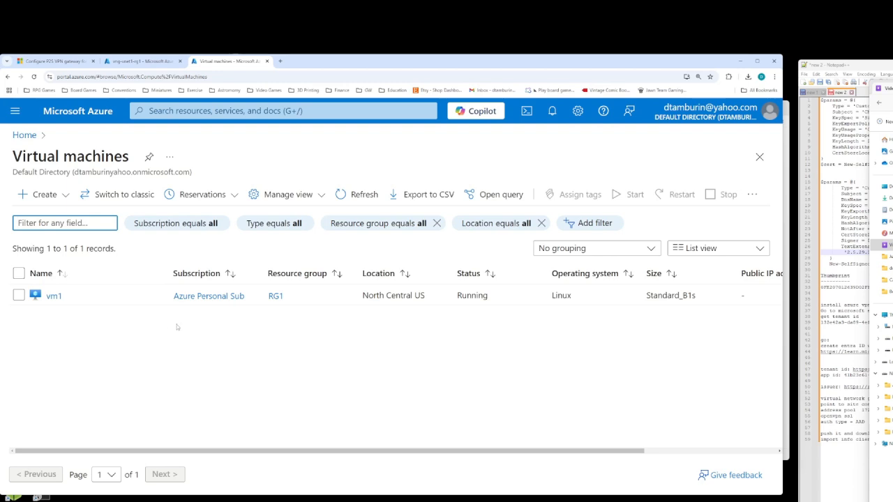
{"action": "left_click", "coordinate": [60, 295]}
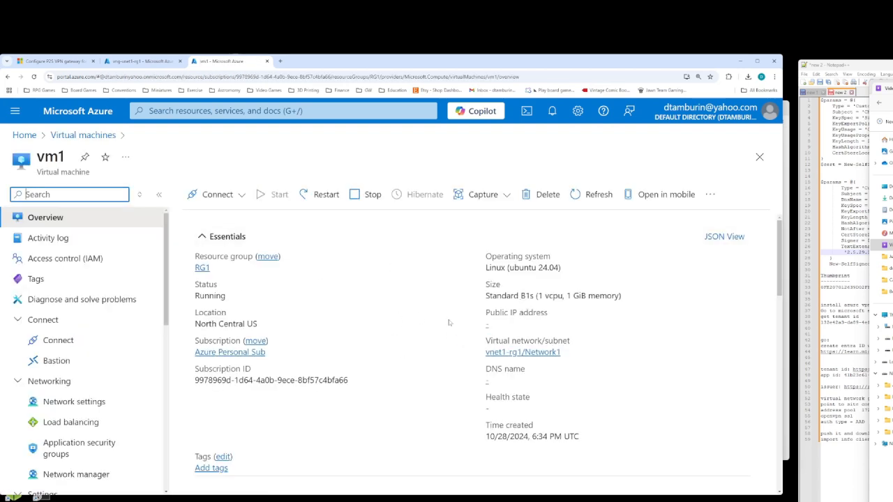
{"action": "scroll", "coordinate": [690, 308], "scroll_direction": "down", "scroll_amount": 5}
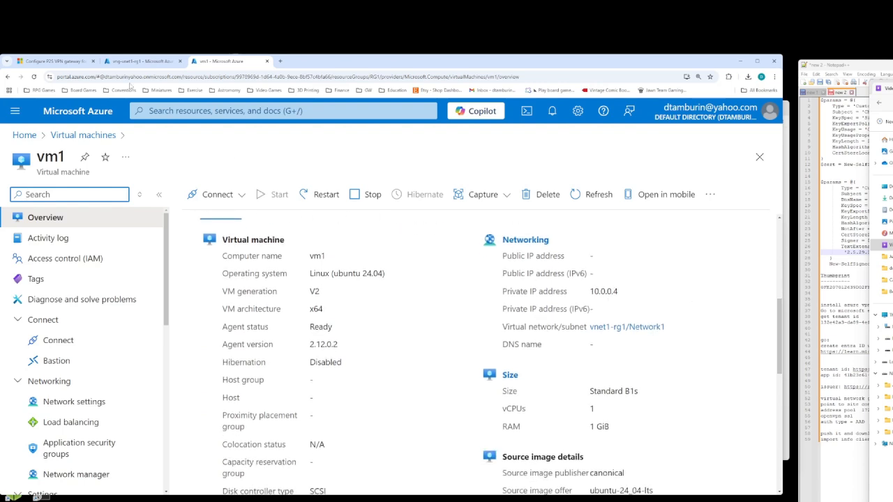
Step: Download the VPN client package from the gateway's point-to-site configuration and open the archive vng-vnet1-rg1.zip
{"action": "left_click", "coordinate": [150, 61]}
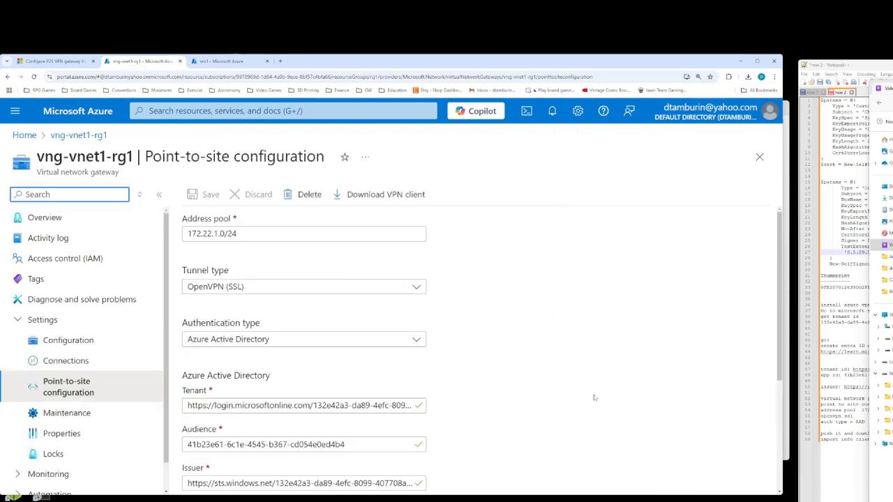
{"action": "left_click", "coordinate": [649, 334]}
{"action": "left_click", "coordinate": [368, 196]}
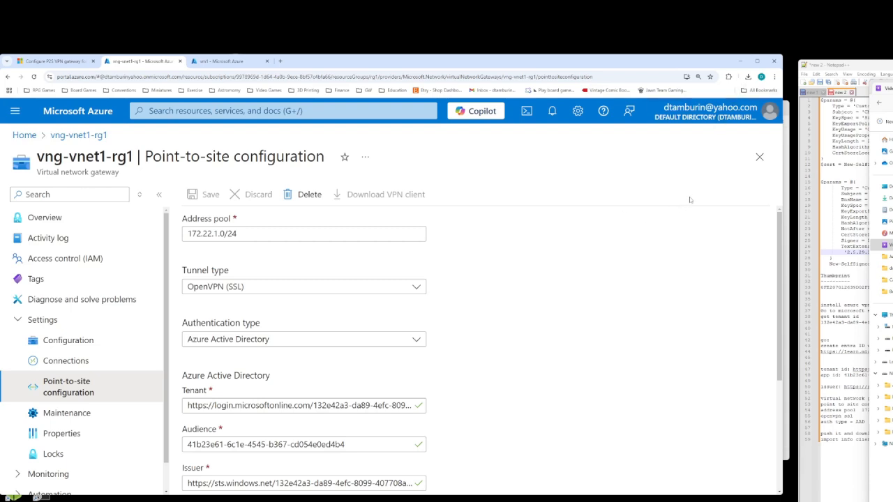
{"action": "left_click", "coordinate": [747, 77]}
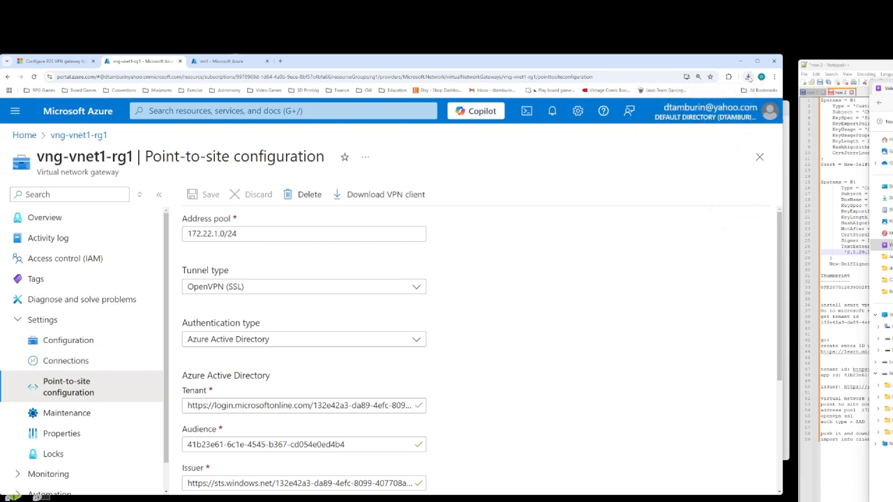
{"action": "left_click", "coordinate": [748, 77]}
{"action": "left_click", "coordinate": [698, 111]}
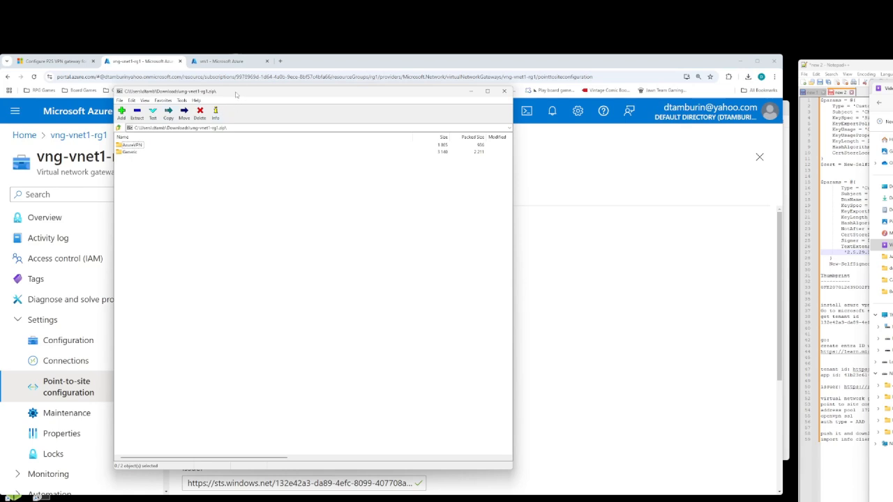
Step: Open the AzureVPN folder in the downloaded archive, switch to Azure VPN Client and start importing a connection profile
{"action": "left_click_drag", "start_coordinate": [236, 94], "coordinate": [464, 96]}
{"action": "double_click", "coordinate": [359, 146]}
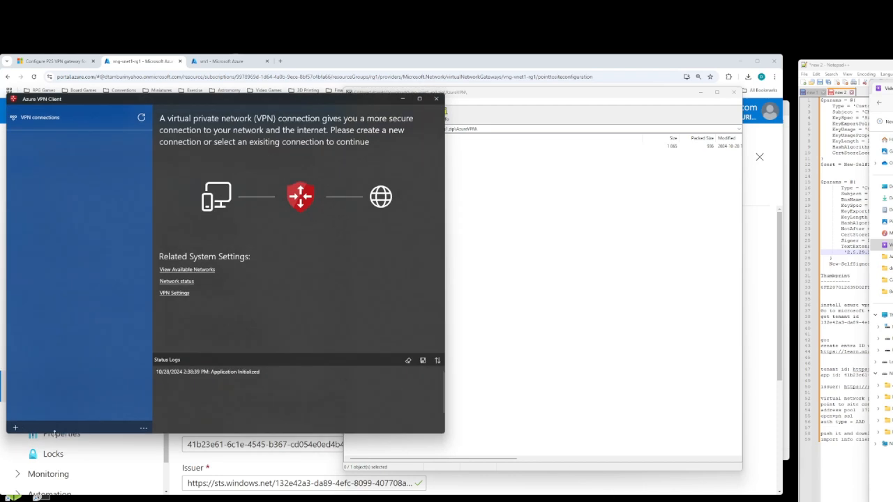
{"action": "left_click", "coordinate": [15, 427]}
{"action": "left_click", "coordinate": [27, 412]}
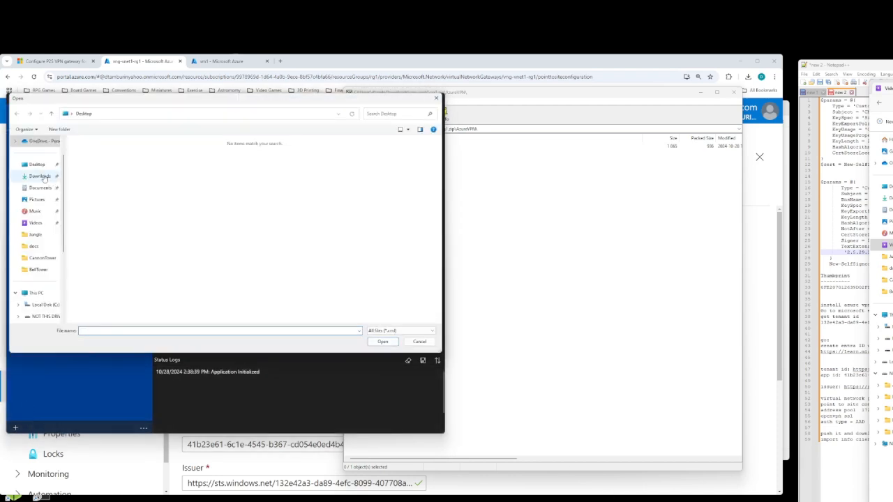
Step: Extract azurevpnconfig.xml from the archive's AzureVPN folder to the desktop
{"action": "left_click", "coordinate": [40, 176]}
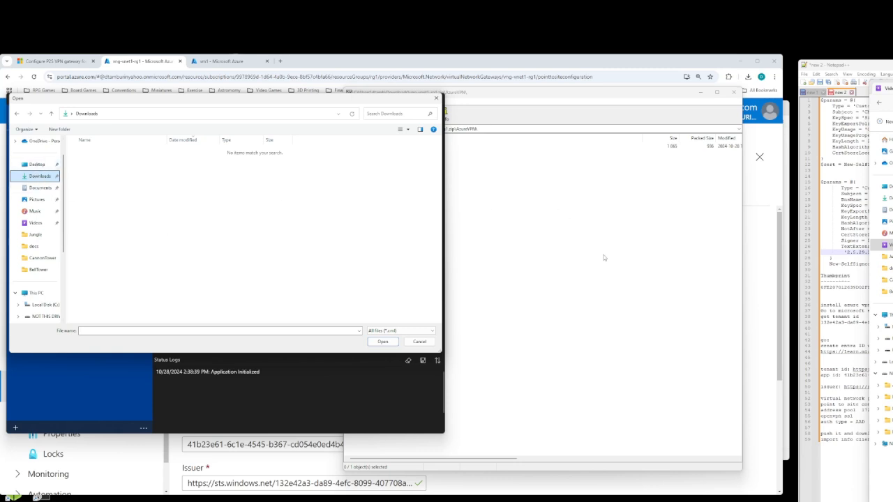
{"action": "left_click", "coordinate": [622, 257]}
{"action": "left_click", "coordinate": [393, 147]}
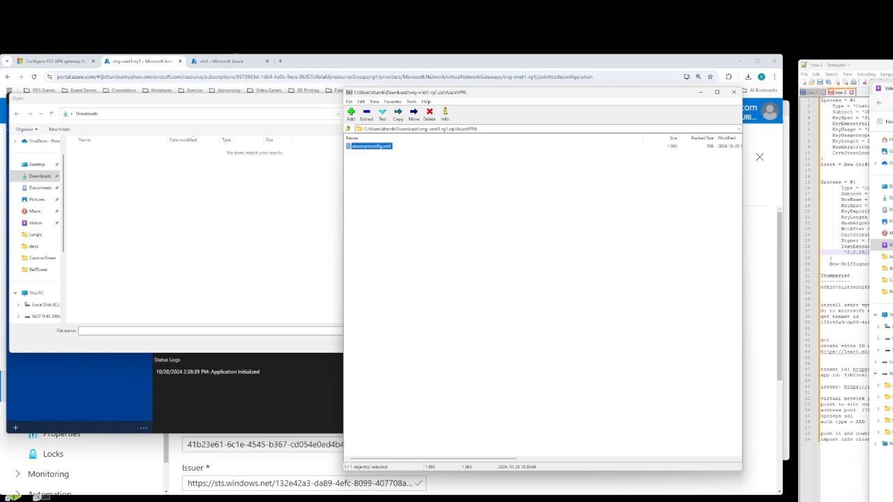
{"action": "left_click", "coordinate": [449, 425]}
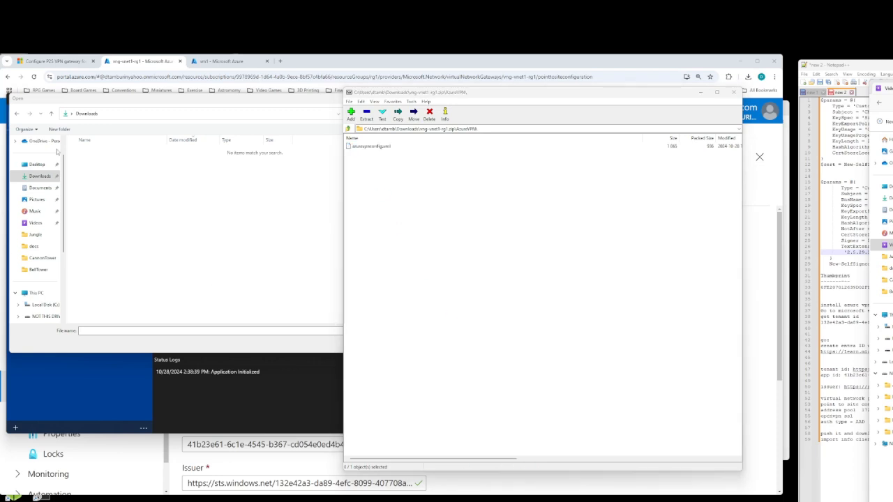
Step: Import azurevpnconfig.xml from the Desktop folder and save the VPN connection with its imported settings
{"action": "left_click", "coordinate": [38, 164]}
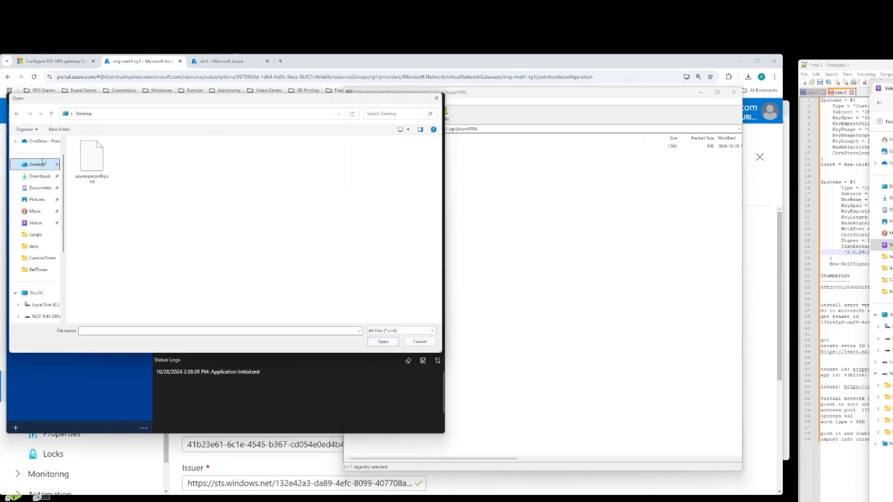
{"action": "double_click", "coordinate": [91, 157]}
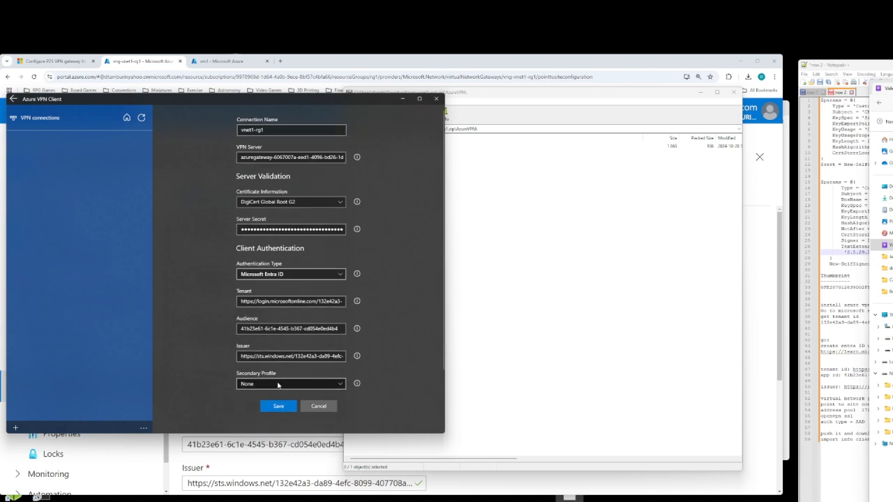
{"action": "left_click", "coordinate": [273, 408]}
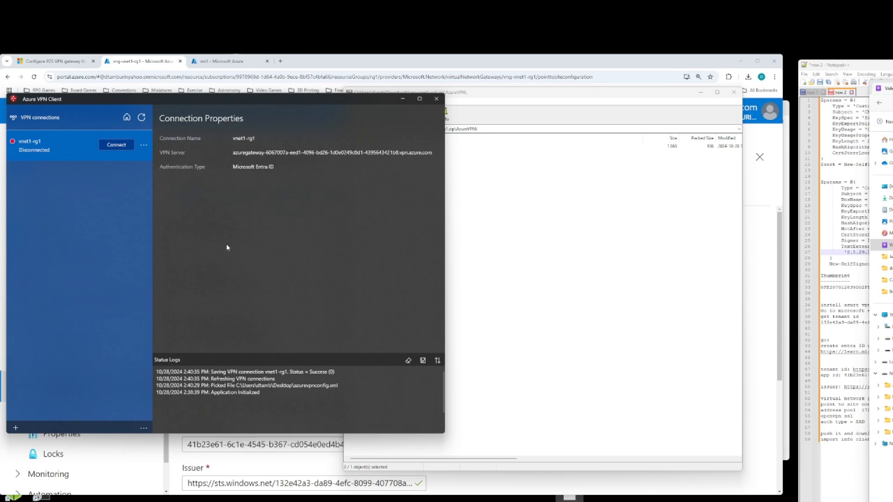
Step: Connect the vnet1-rg1 VPN and choose to sign in with a different work or school account
{"action": "left_click", "coordinate": [116, 145]}
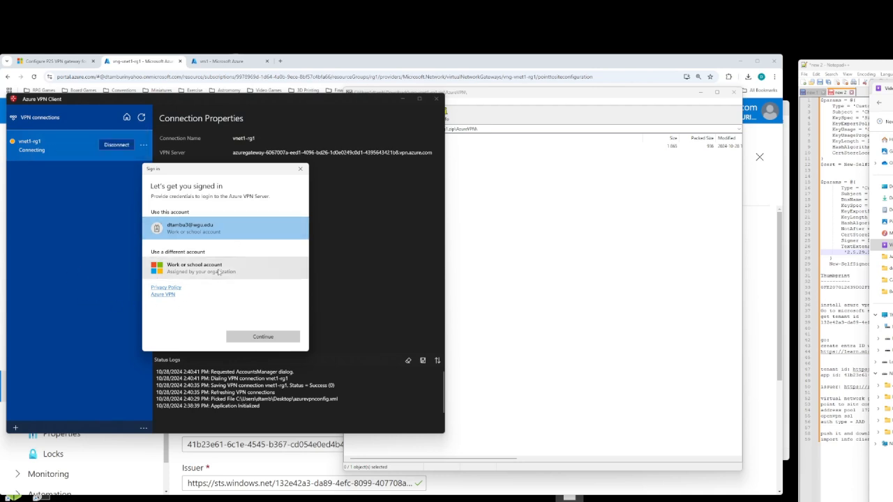
{"action": "left_click", "coordinate": [188, 271]}
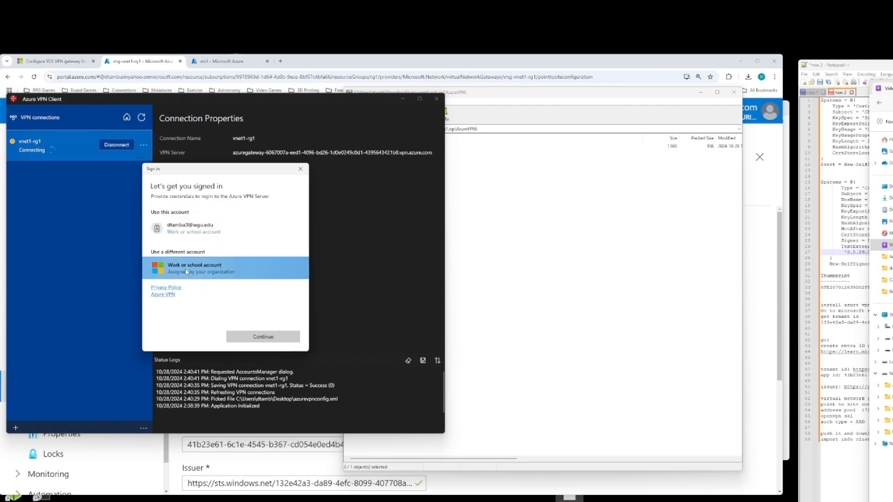
{"action": "left_click", "coordinate": [250, 338]}
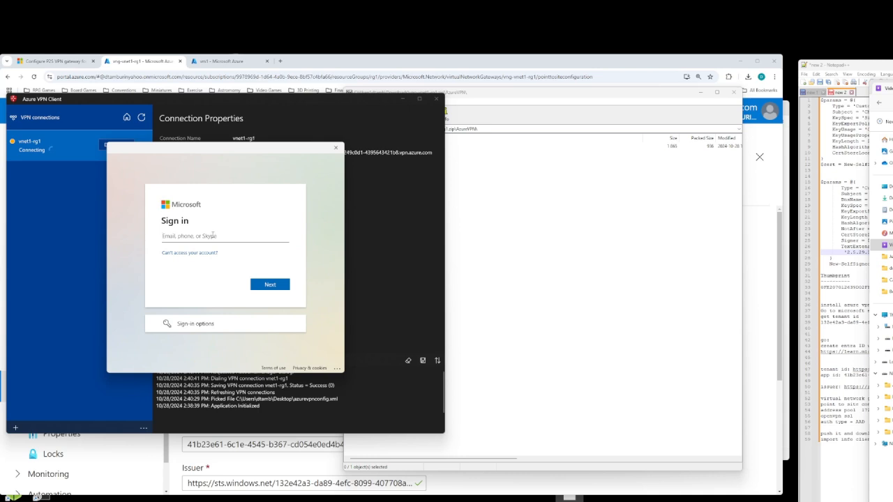
Step: Sign in to Microsoft with the account's e-mail address and password
{"action": "left_click", "coordinate": [267, 285]}
{"action": "type", "text": "***********"}
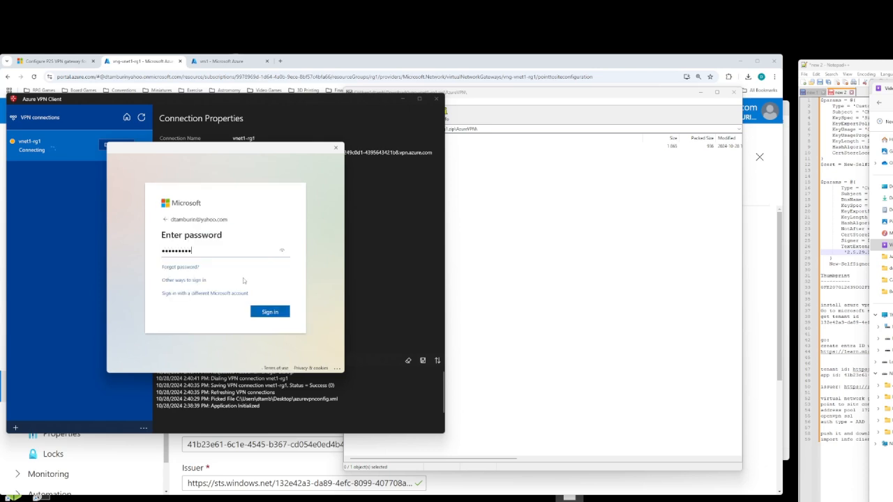
{"action": "type", "text": "*"}
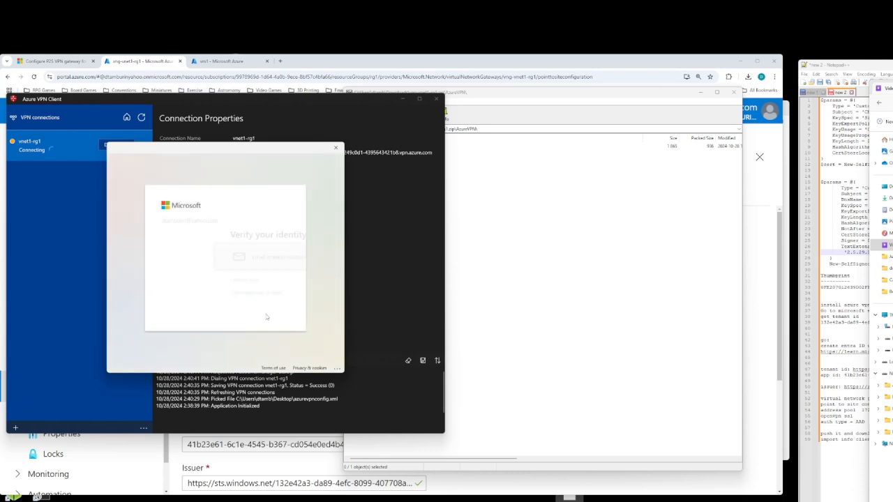
Step: Verify the identity by e-mail and submit the received verification code to finish the VPN sign-in
{"action": "left_click", "coordinate": [220, 263]}
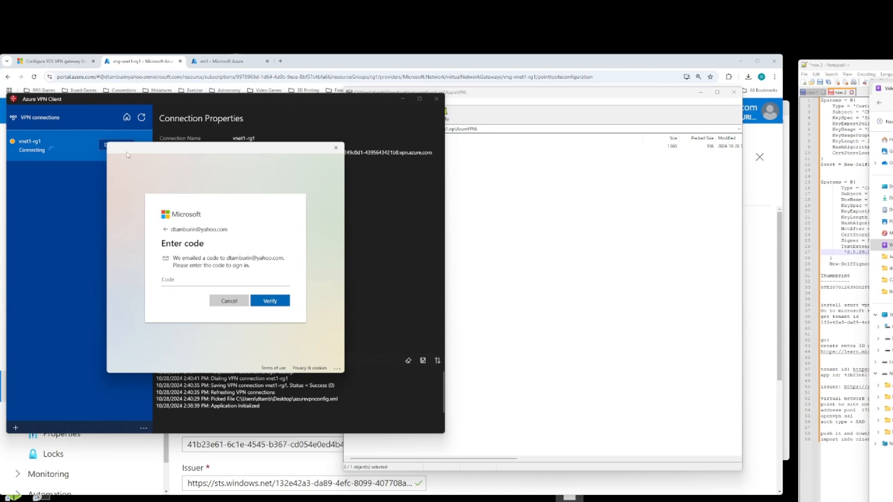
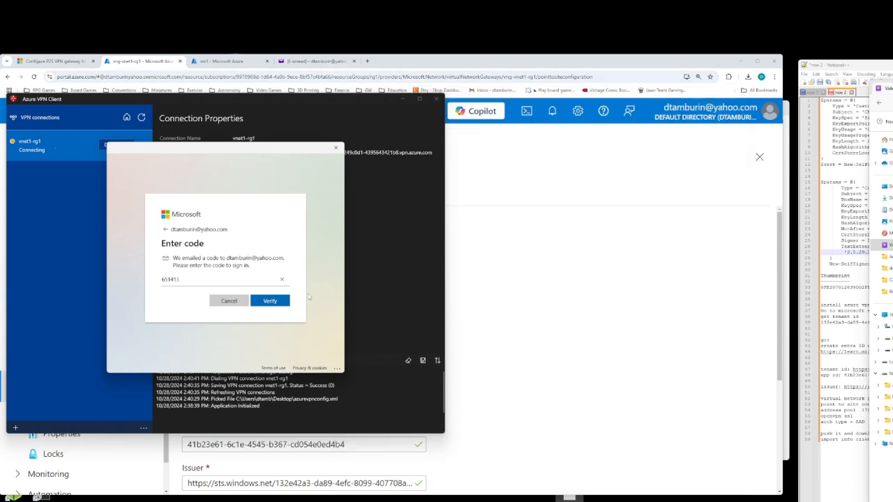
{"action": "left_click", "coordinate": [270, 301]}
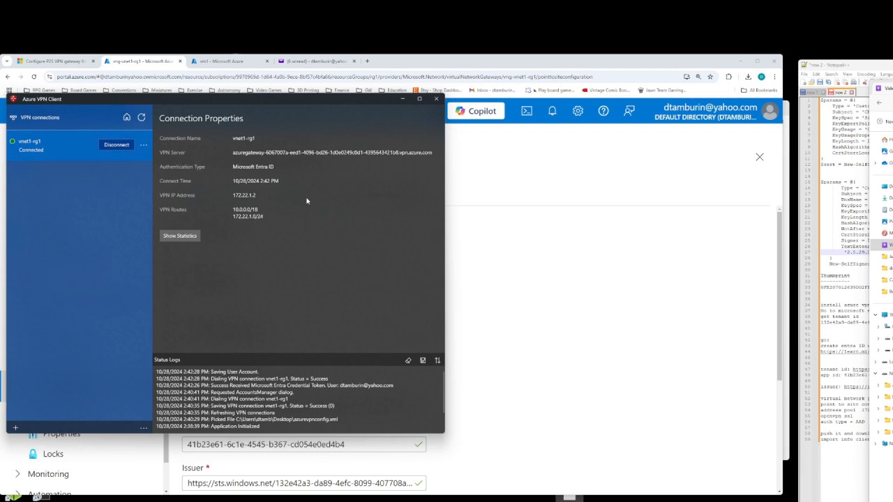
Step: Show vm1's network settings in the portal, switch to PowerShell and run ipconfig to check the vnet1-rg1 adapter's IPv4 address
{"action": "left_click", "coordinate": [223, 61]}
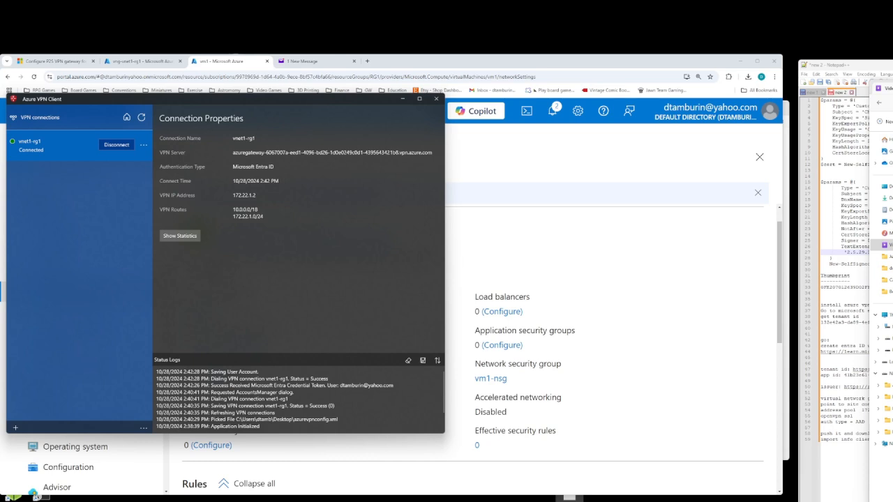
{"action": "left_click", "coordinate": [572, 499]}
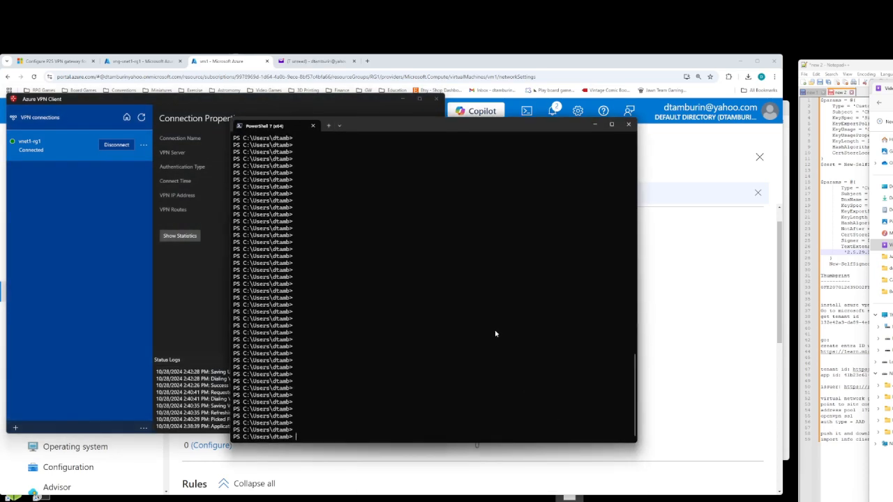
{"action": "type", "text": "ipconfig"}
{"action": "key", "text": "Return"}
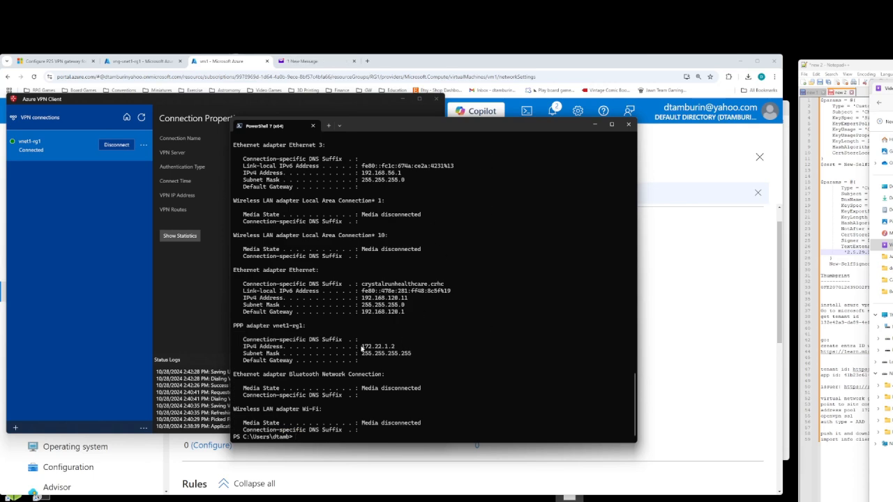
{"action": "left_click_drag", "start_coordinate": [358, 348], "coordinate": [405, 347]}
Step: Ping vm1's private address 10.0.0.4 from PowerShell and return to Azure VPN Client
{"action": "left_click", "coordinate": [519, 378]}
{"action": "type", "text": "ping 10.0.0.4"}
{"action": "key", "text": "Return"}
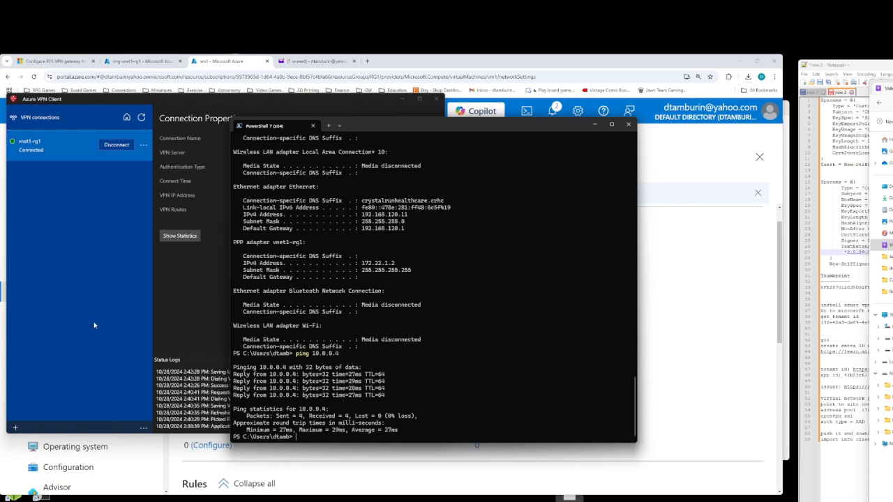
{"action": "left_click", "coordinate": [135, 322]}
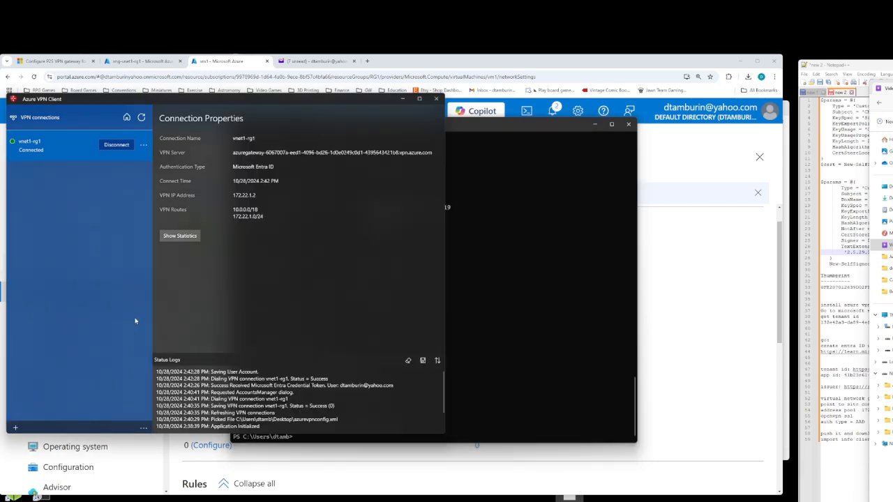